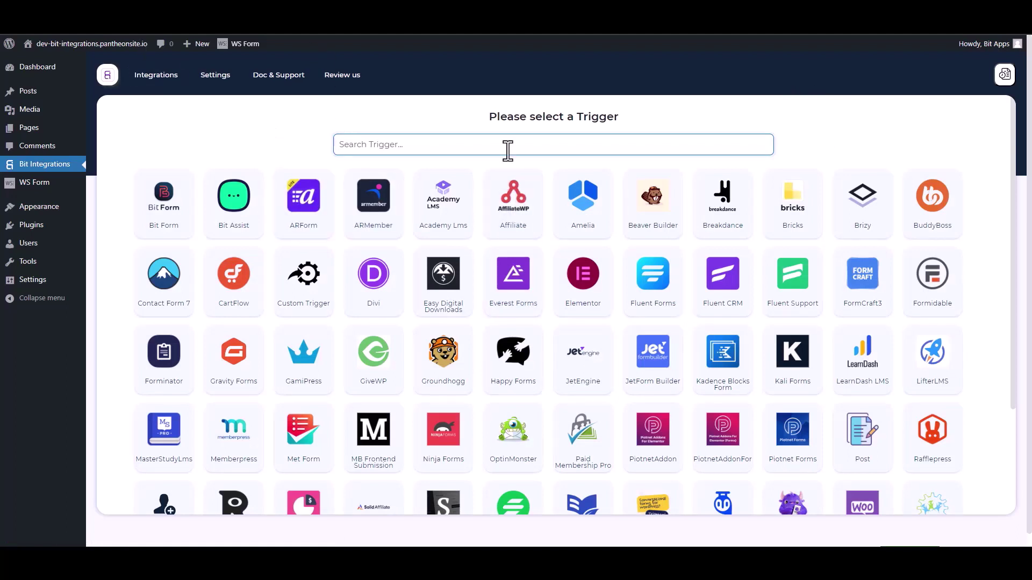
# - Search the triggers for 'ws' and pick the WS Form card
pyautogui.write('ws')
pyautogui.click(539, 212)
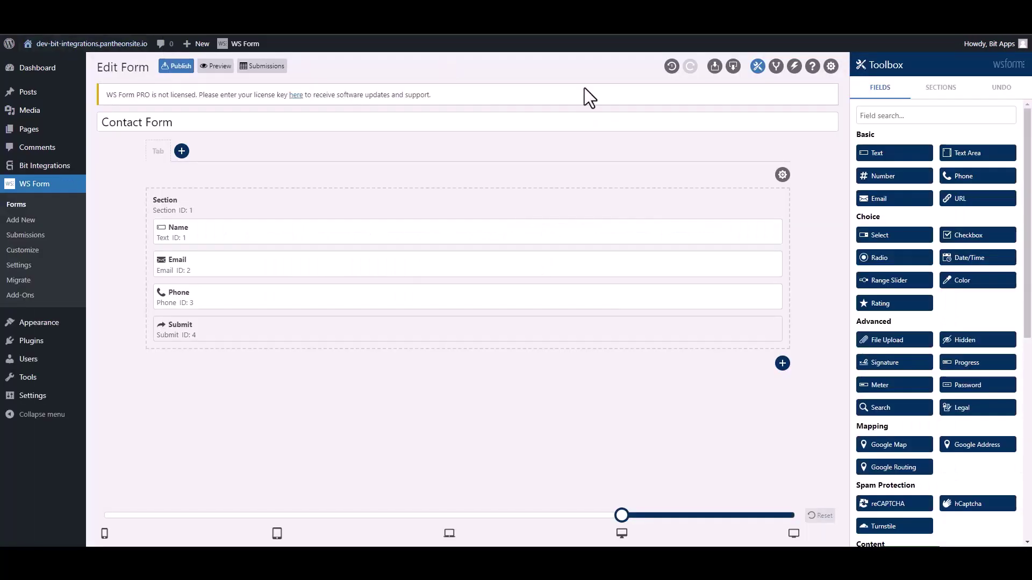
# - Add a Contact Form action named 'Bit Integrations' of type Run WordPress Hook
pyautogui.click(794, 67)
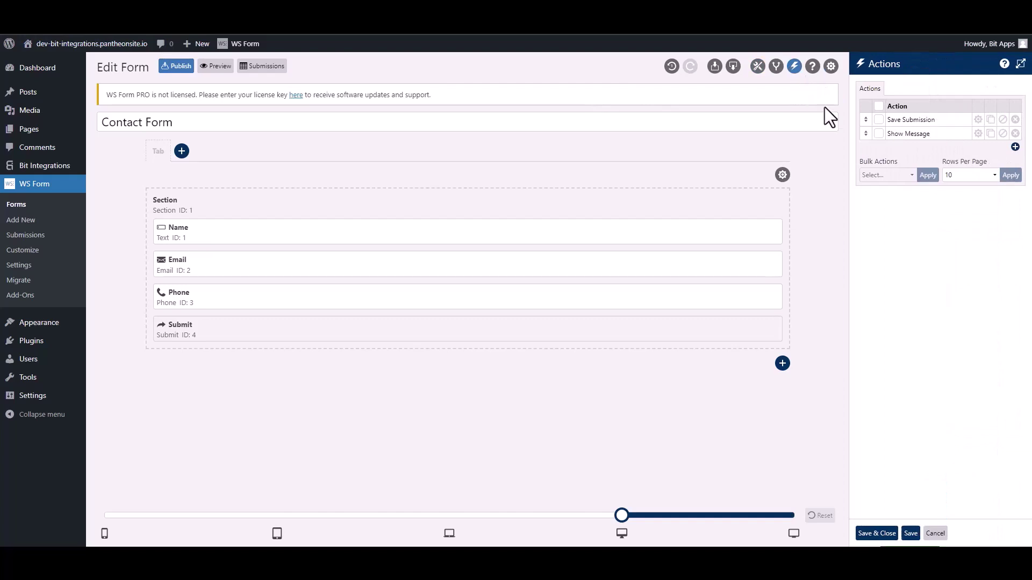
pyautogui.click(1015, 147)
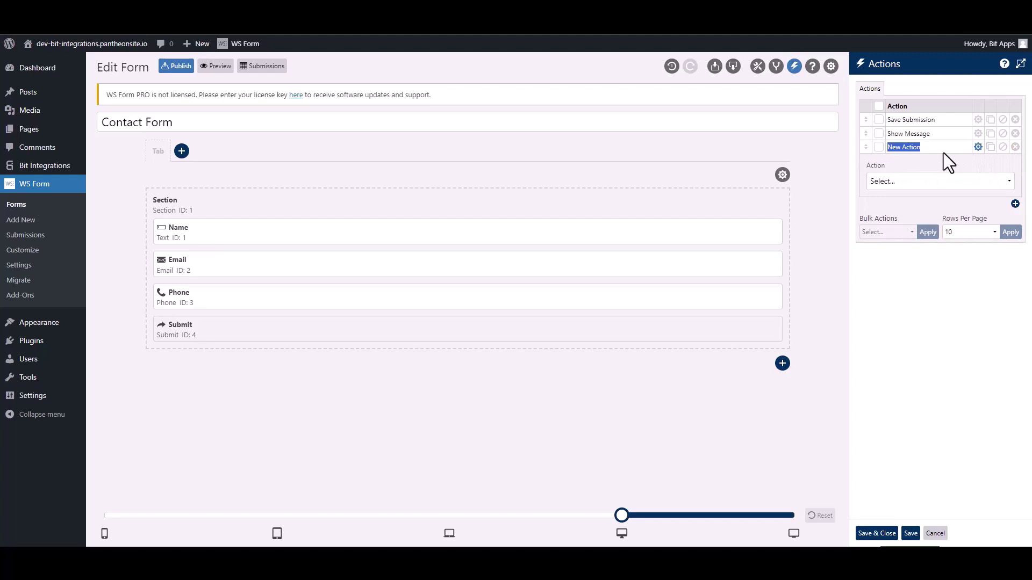
pyautogui.write('Bit Integra')
pyautogui.click(925, 183)
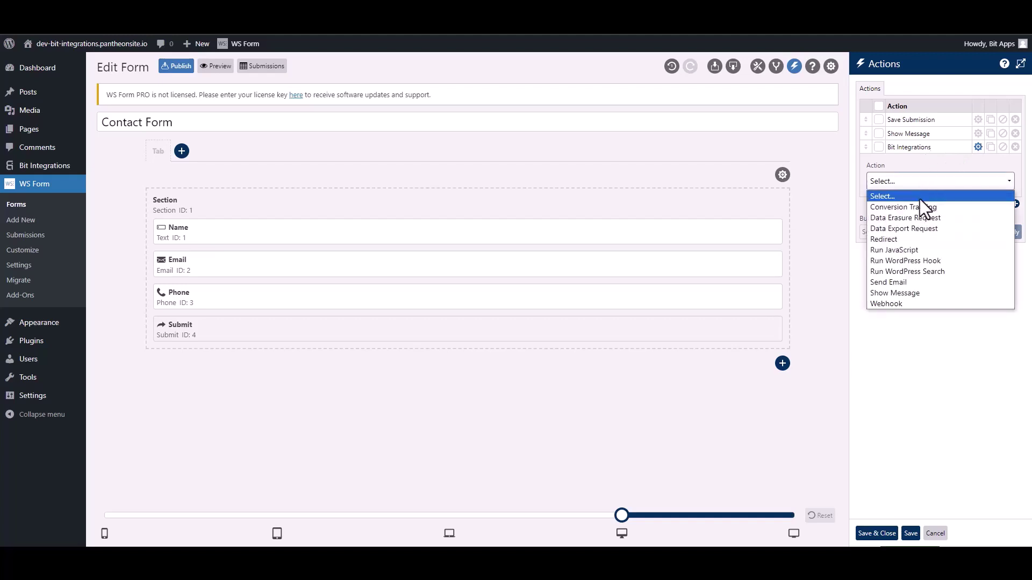
pyautogui.click(936, 260)
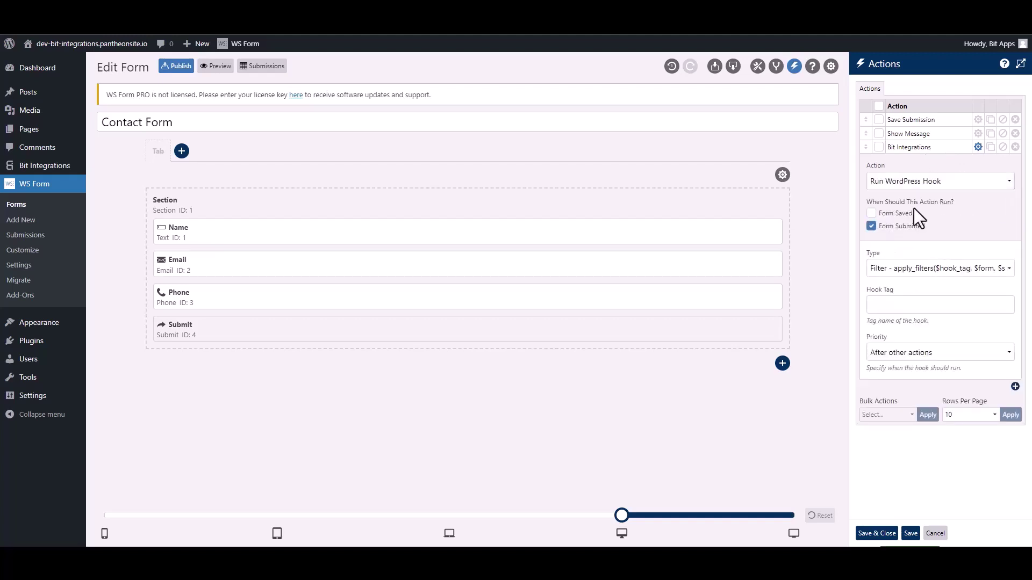
# - Set the hook type to Action with tag ws_form_action_for_bi, and save the action
pyautogui.click(895, 272)
pyautogui.click(897, 293)
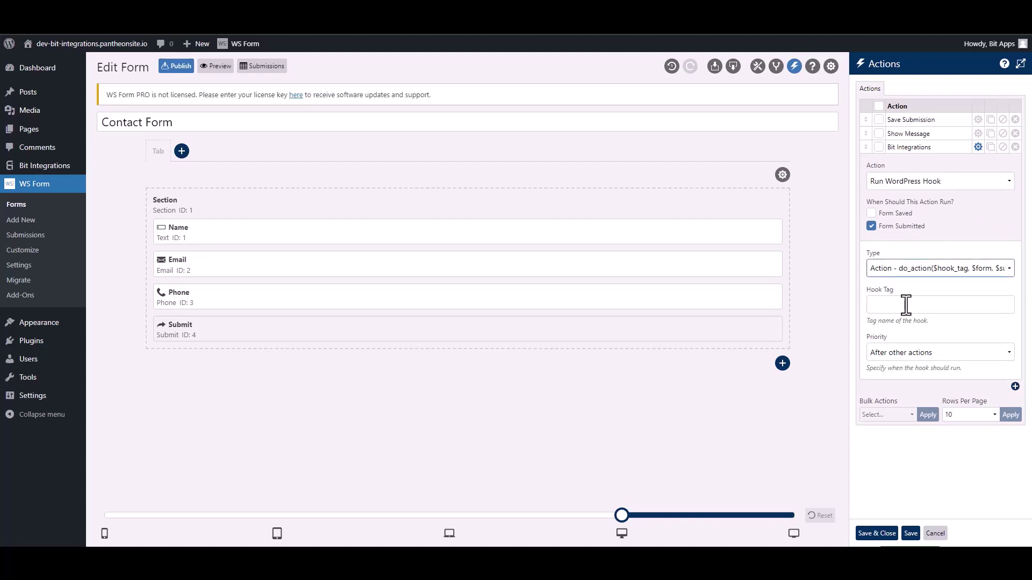
pyautogui.click(906, 305)
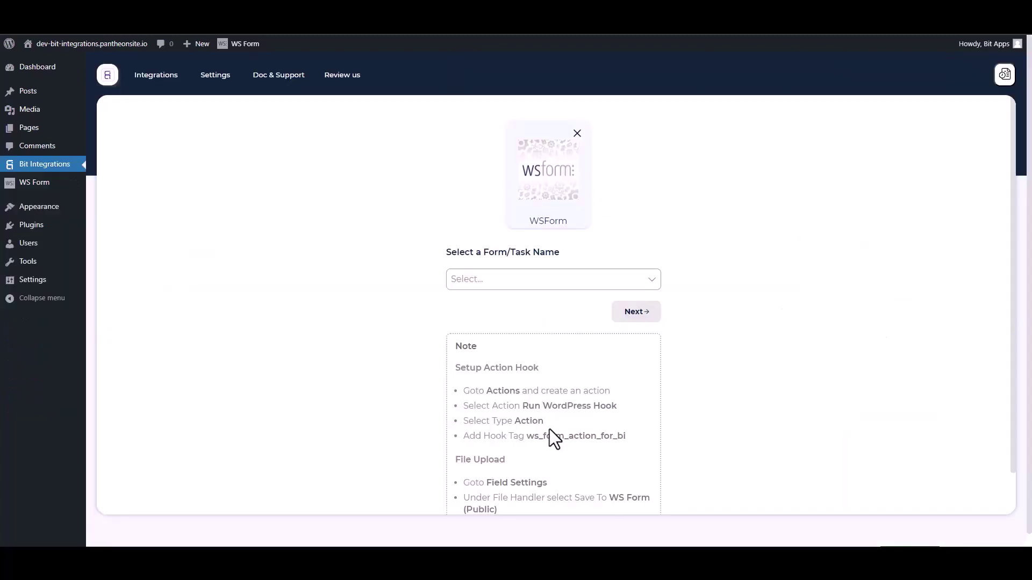
pyautogui.moveTo(633, 443); pyautogui.dragTo(532, 436)
pyautogui.hotkey('ctrl', 'c')
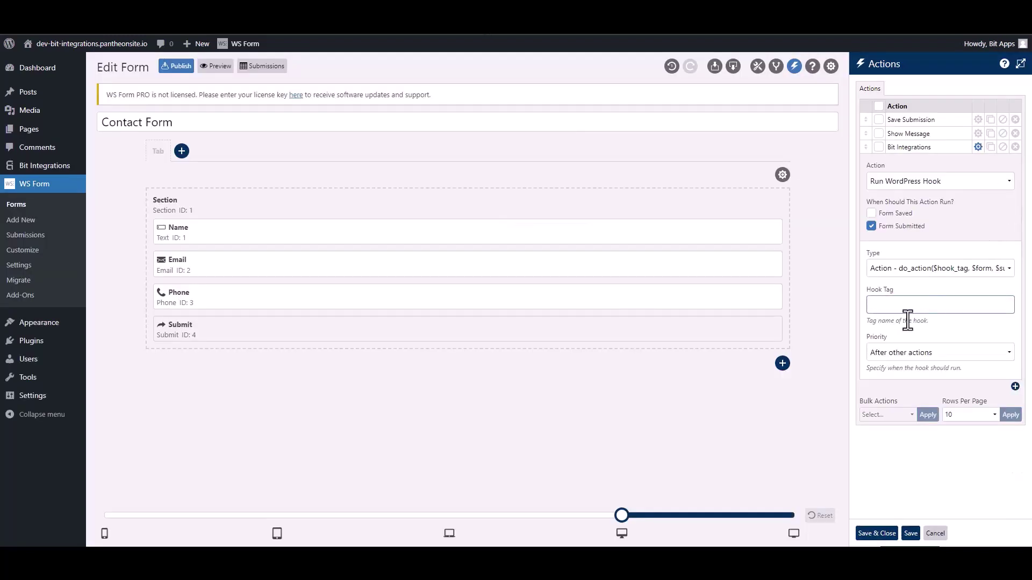
pyautogui.click(904, 308)
pyautogui.hotkey('ctrl', 'v')
pyautogui.click(877, 534)
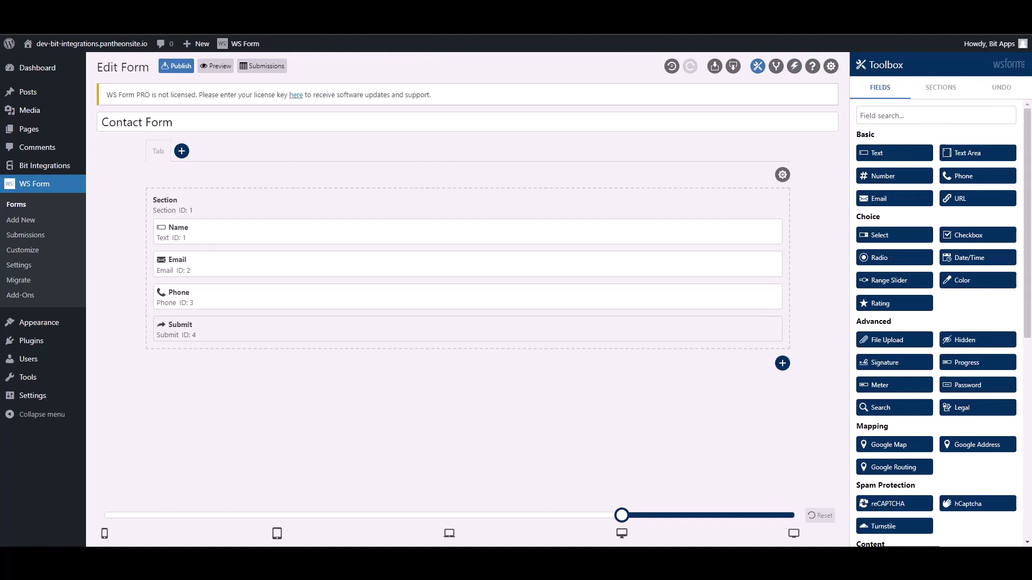
pyautogui.click(127, 11)
# - Select Contact Form as the trigger form and continue to the action choice
pyautogui.click(381, 252)
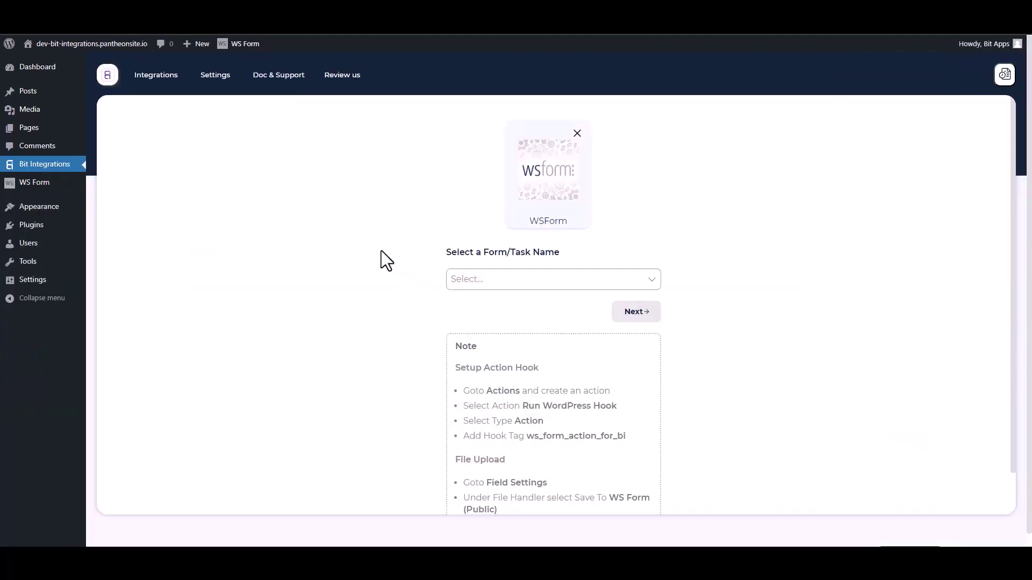
pyautogui.click(503, 277)
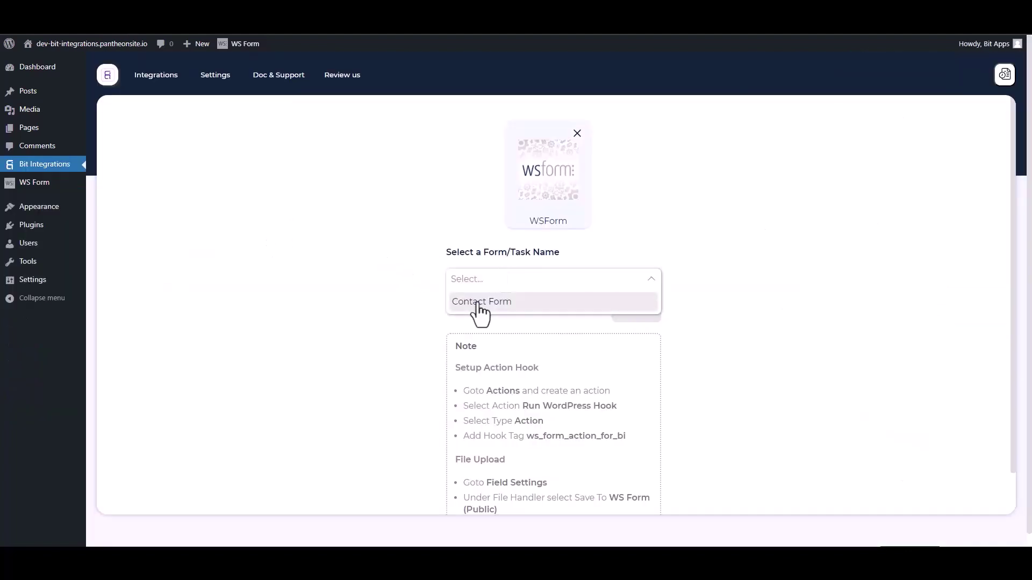
pyautogui.click(475, 302)
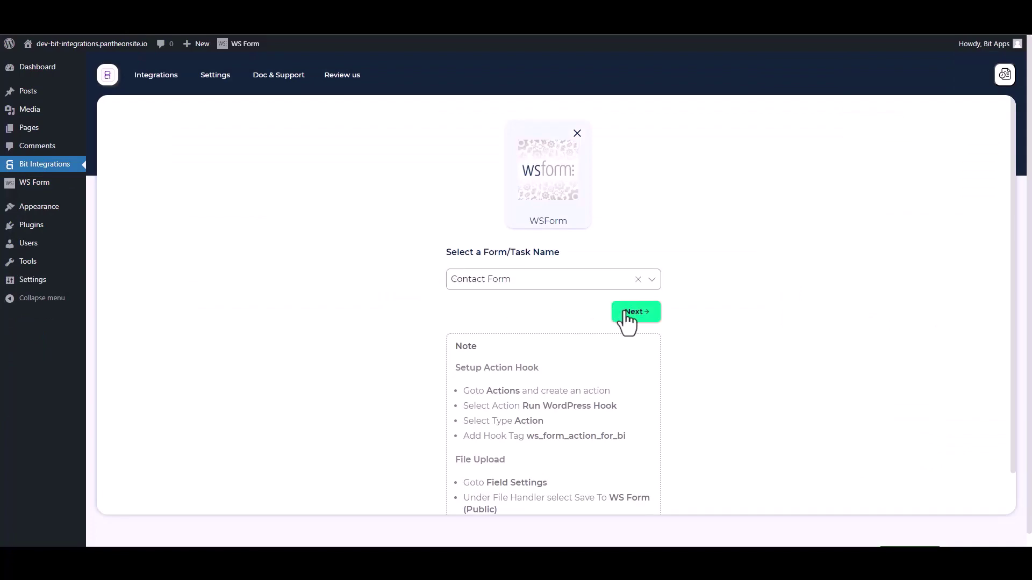
pyautogui.click(615, 308)
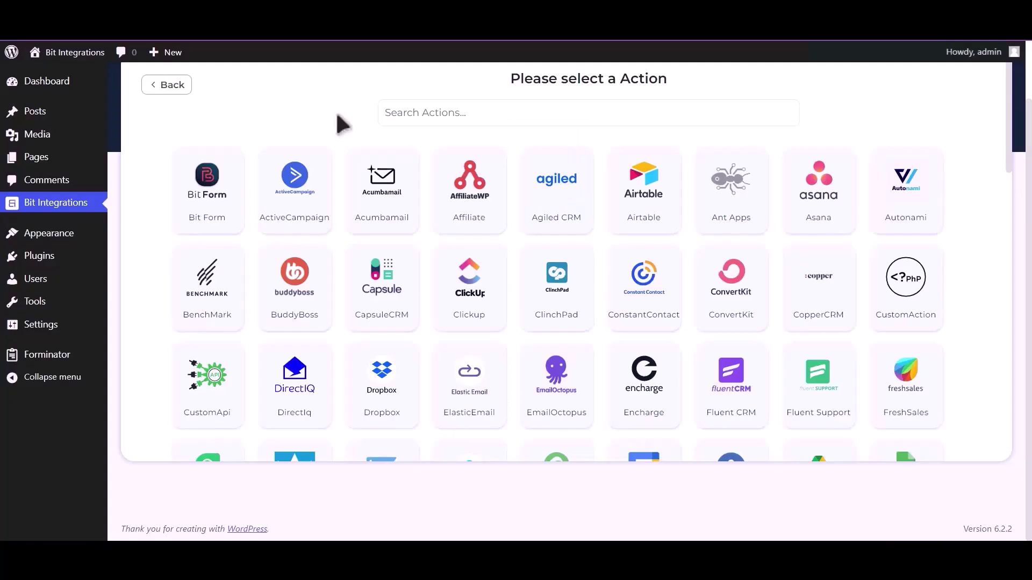
# - Choose Dropbox as the action and go to the Dropbox API Console
pyautogui.click(401, 113)
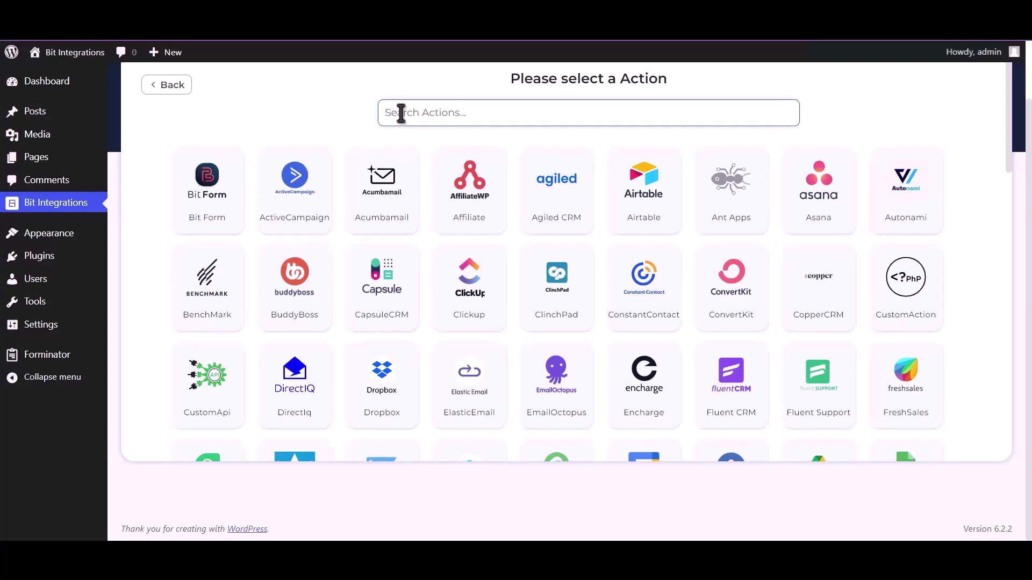
pyautogui.write('Dropbox')
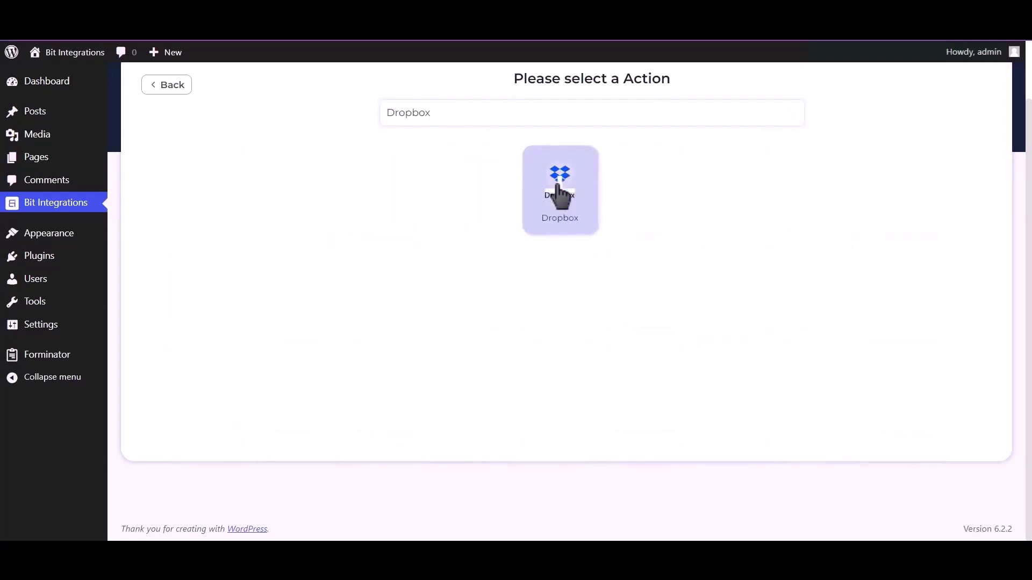
pyautogui.click(559, 194)
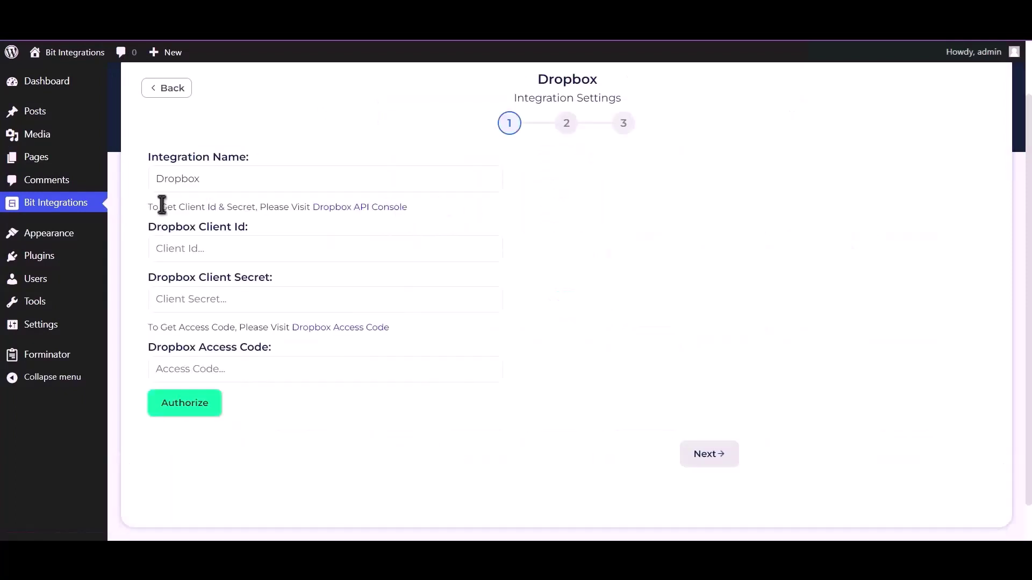
pyautogui.moveTo(145, 204); pyautogui.dragTo(311, 207)
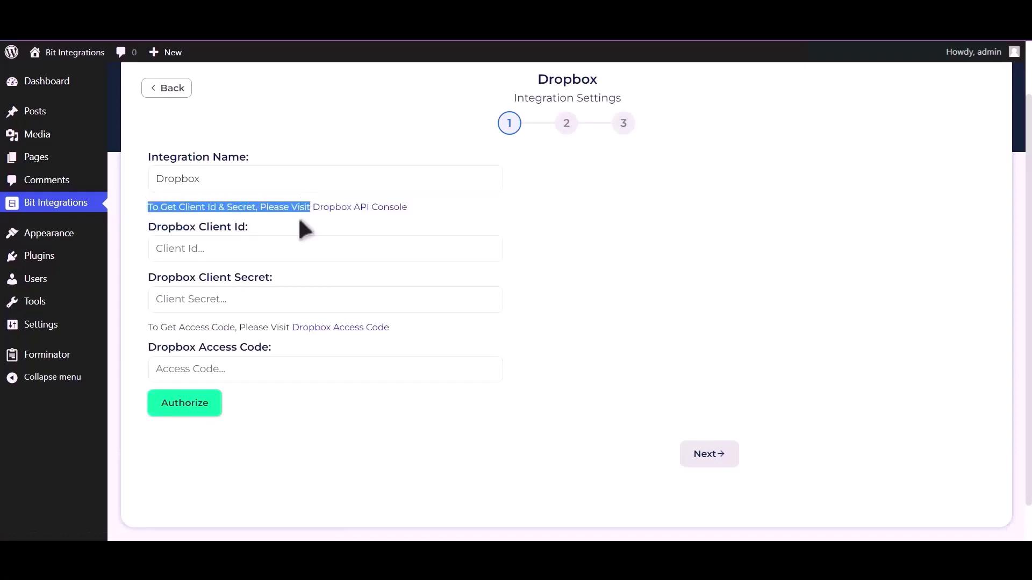
pyautogui.click(362, 216)
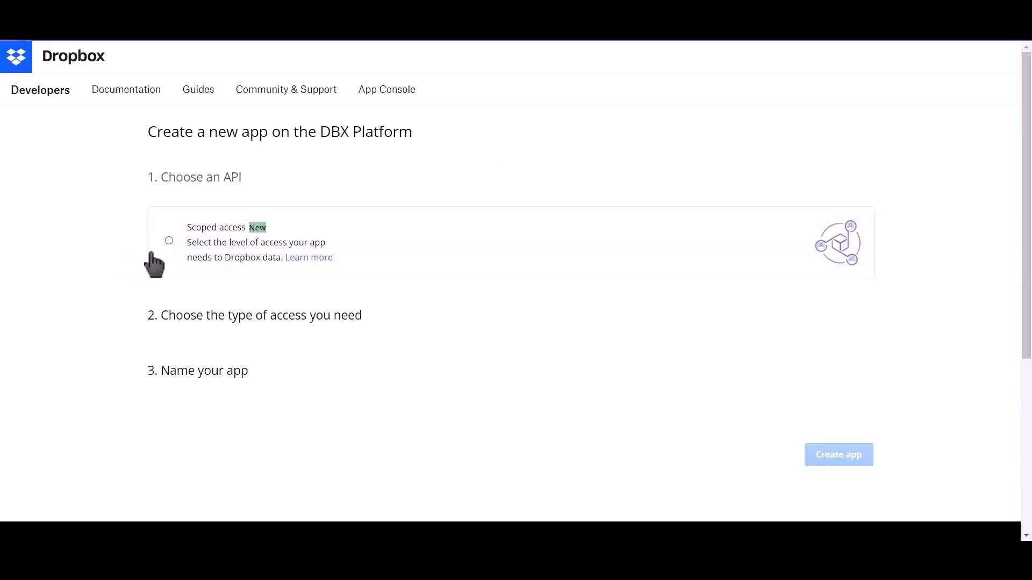
# - Create a Scoped access, Full Dropbox app named BitIntegrations
pyautogui.click(170, 258)
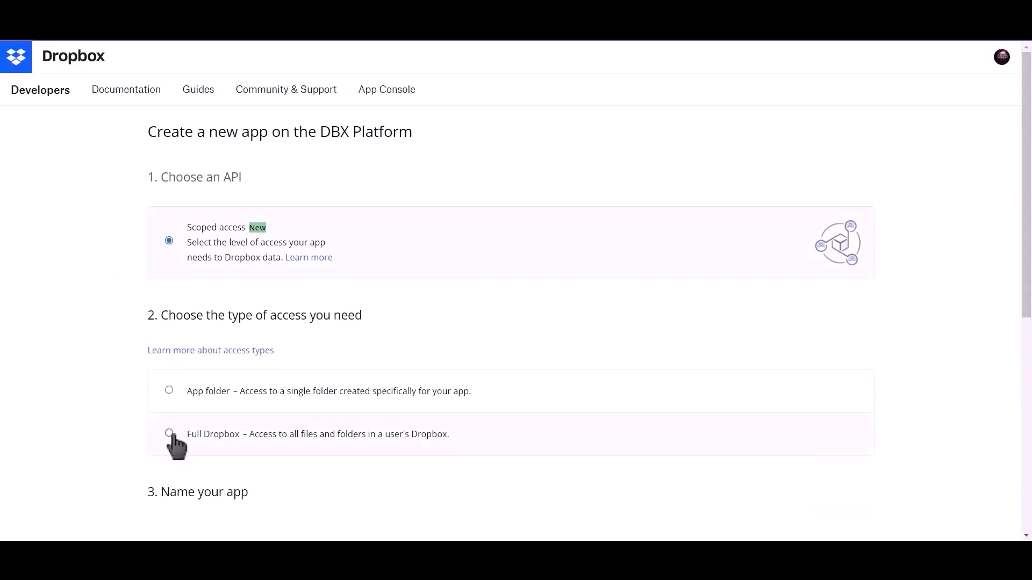
pyautogui.click(169, 434)
pyautogui.scroll(-4, 194, 430)
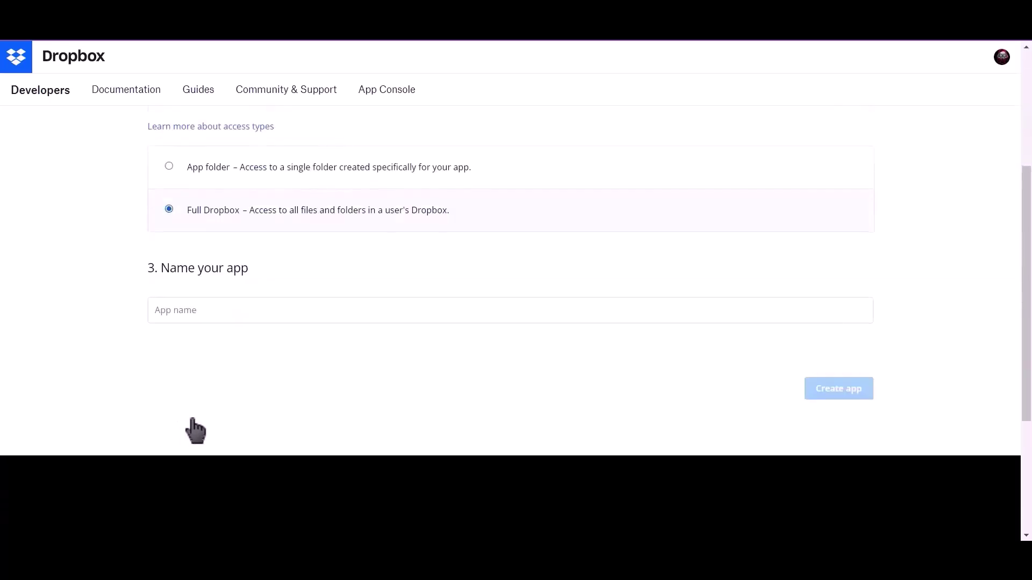
pyautogui.click(219, 304)
pyautogui.write('Bit')
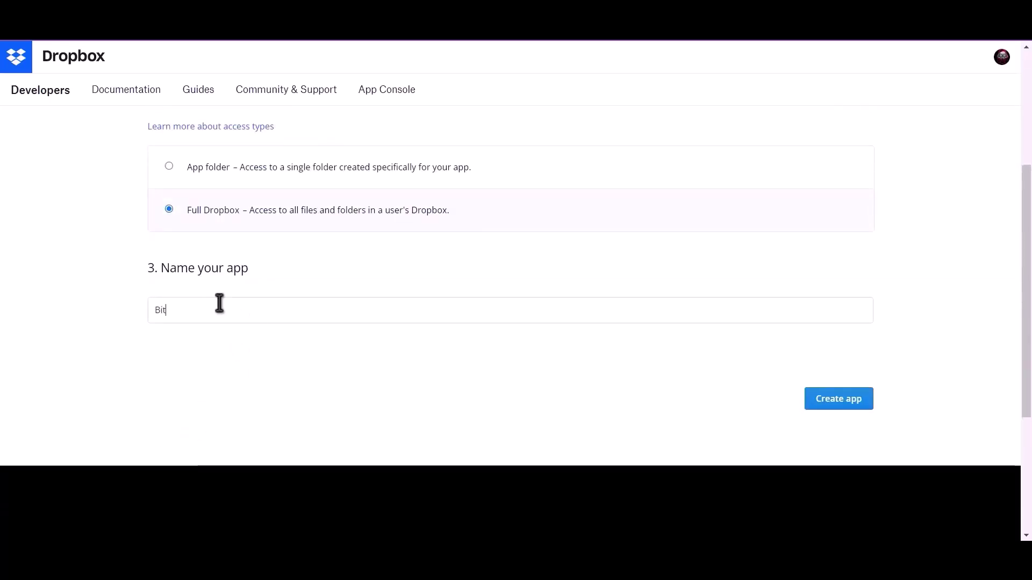
pyautogui.write('Inte')
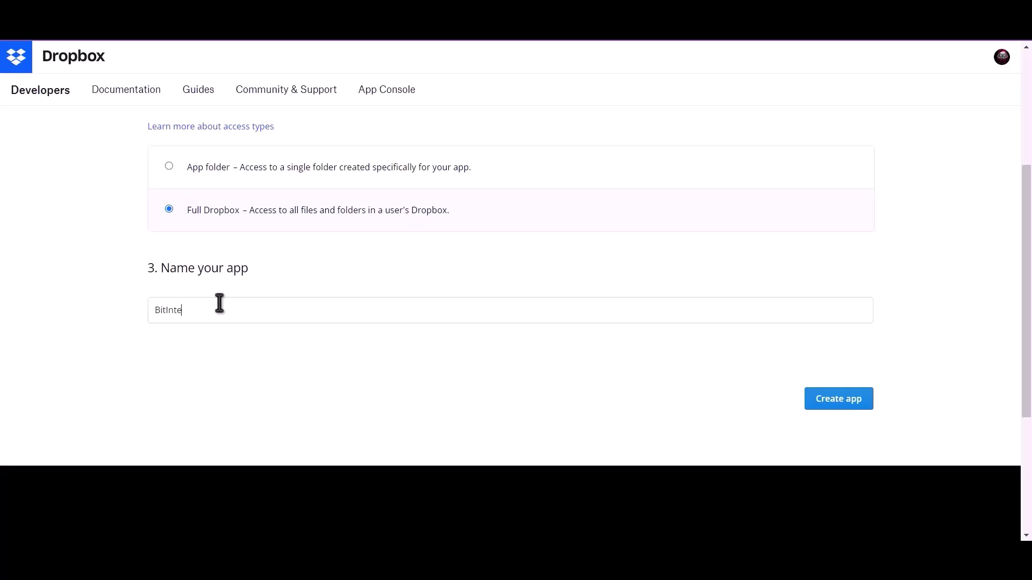
pyautogui.write('grations')
pyautogui.click(819, 404)
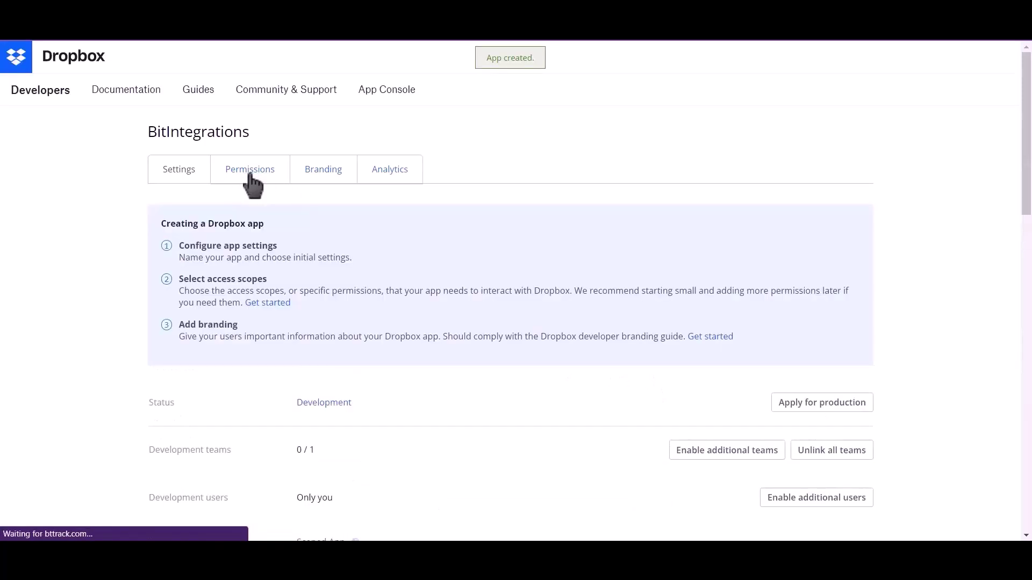
# - Grant account_info.write, files.metadata.write, files.content.write and files.content.read permissions
pyautogui.click(249, 173)
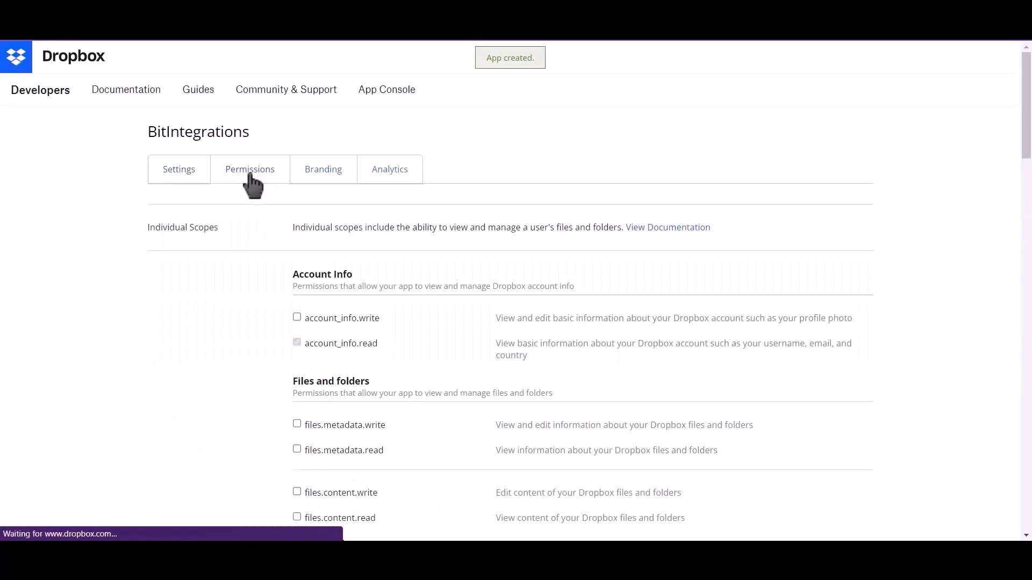
pyautogui.click(297, 318)
pyautogui.scroll(-2, 299, 301)
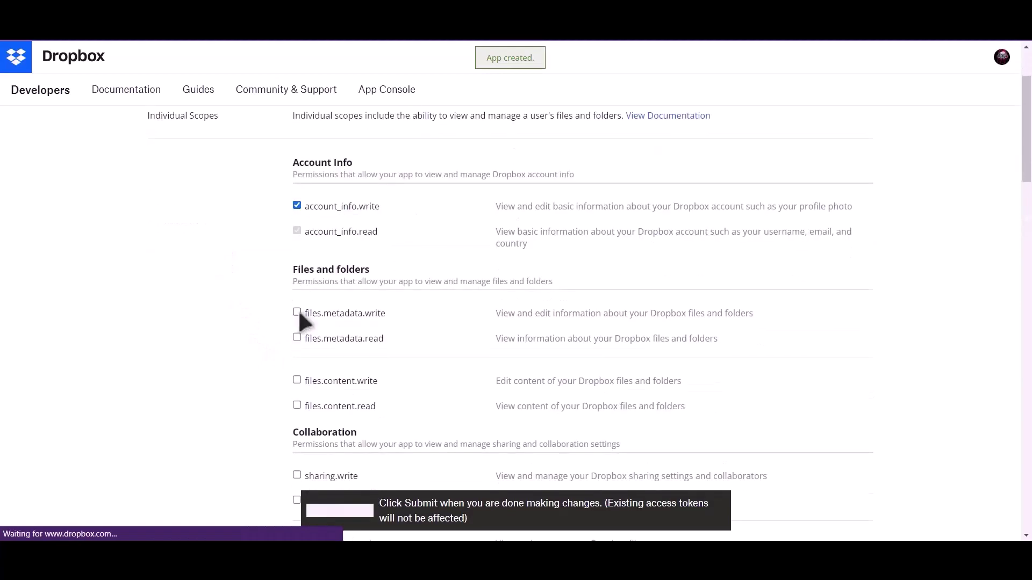
pyautogui.click(297, 313)
pyautogui.scroll(-2, 299, 313)
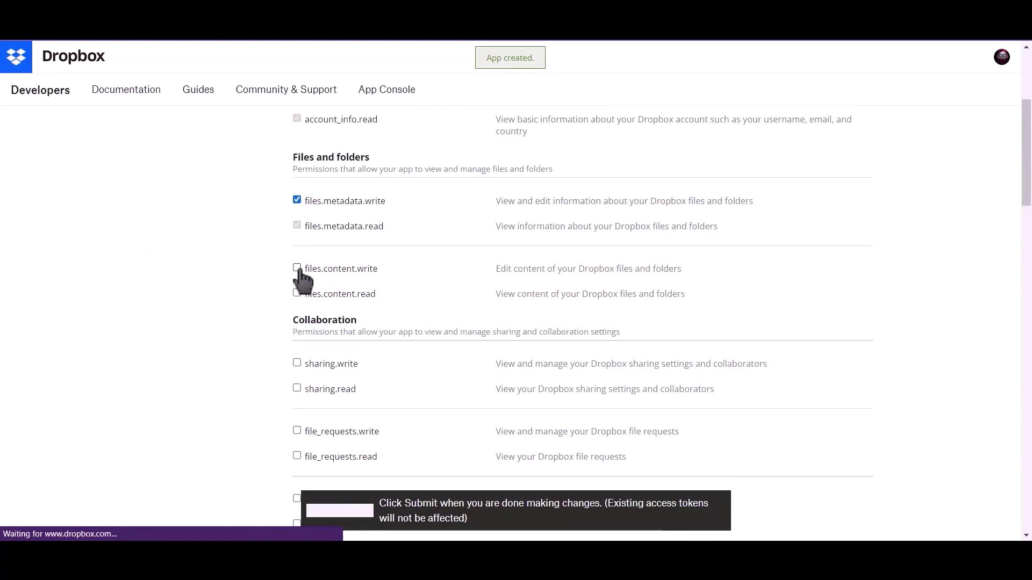
pyautogui.click(297, 269)
pyautogui.click(296, 293)
# - Grant sharing.write, file_requests.write and contacts.write, then submit the permissions
pyautogui.scroll(-2, 308, 268)
pyautogui.click(297, 252)
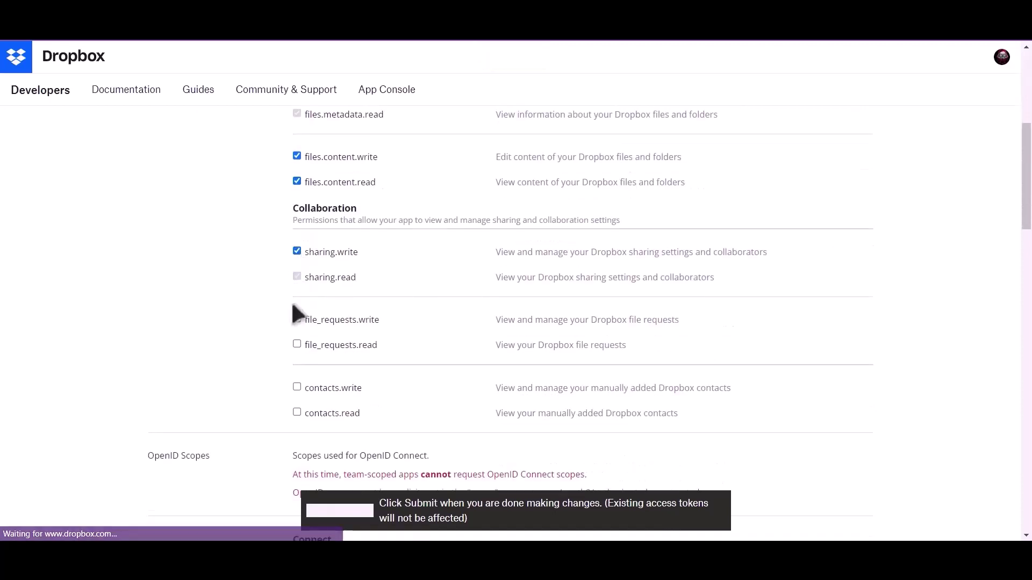
pyautogui.click(297, 320)
pyautogui.click(296, 387)
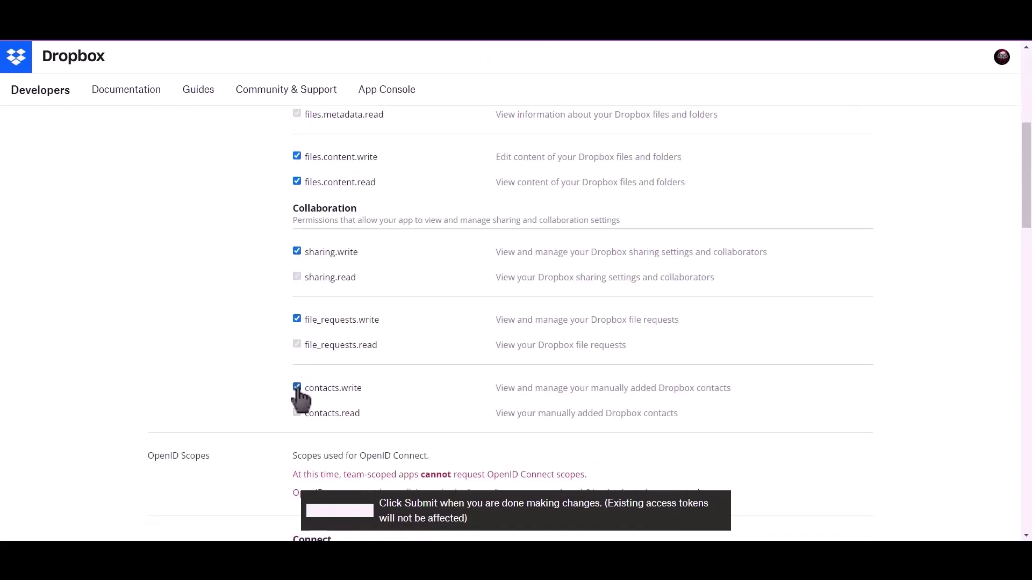
pyautogui.scroll(-2, 297, 388)
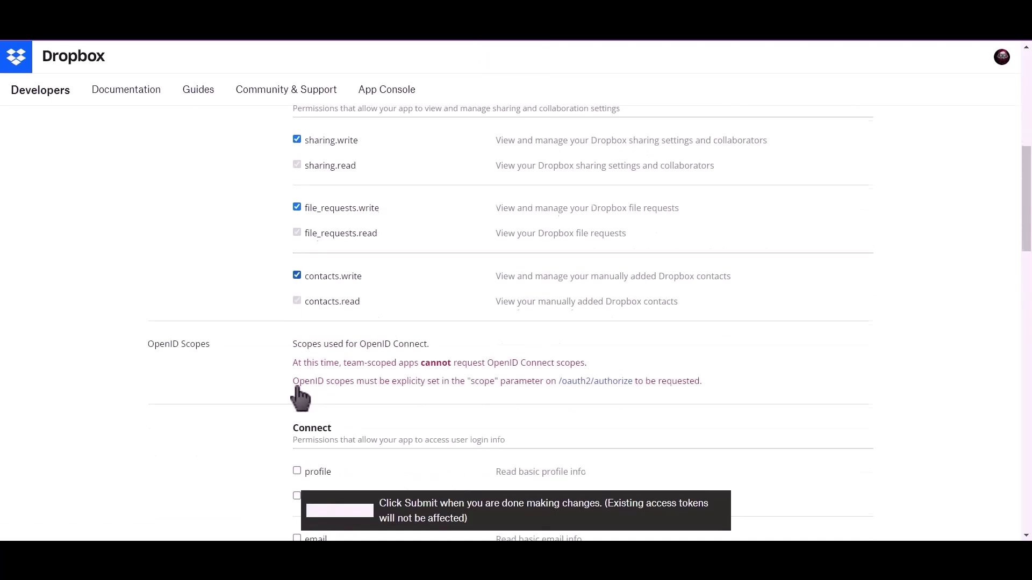
pyautogui.click(359, 512)
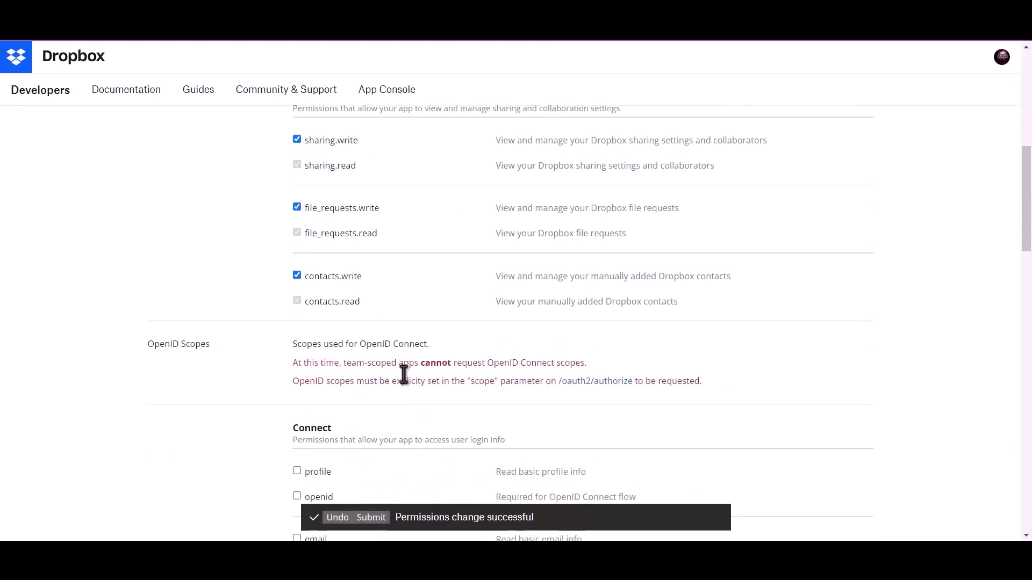
pyautogui.scroll(8, 403, 376)
pyautogui.click(174, 171)
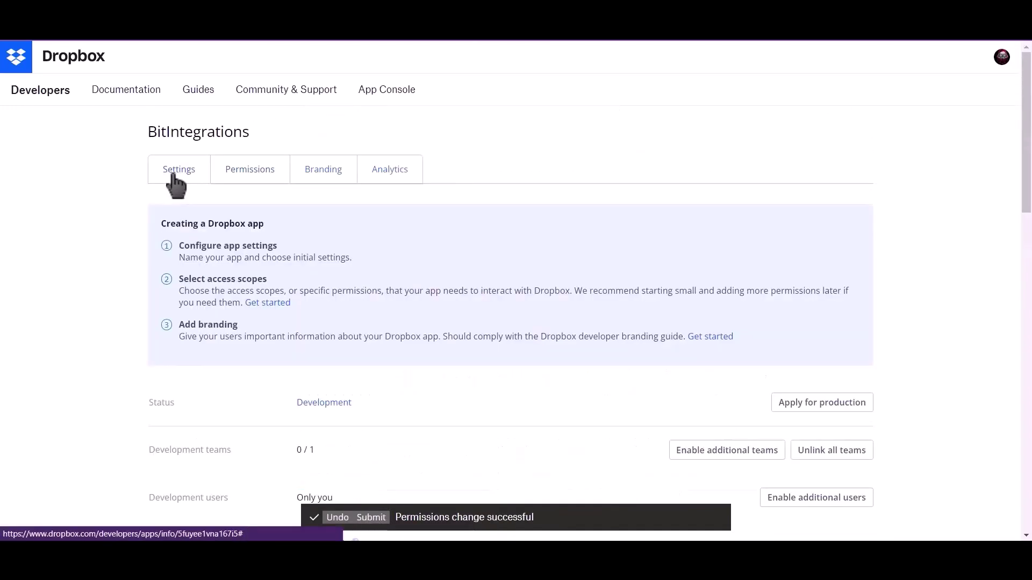
# - Copy the Dropbox App key into Bit Integrations' Dropbox Client Id field
pyautogui.scroll(-2, 150, 311)
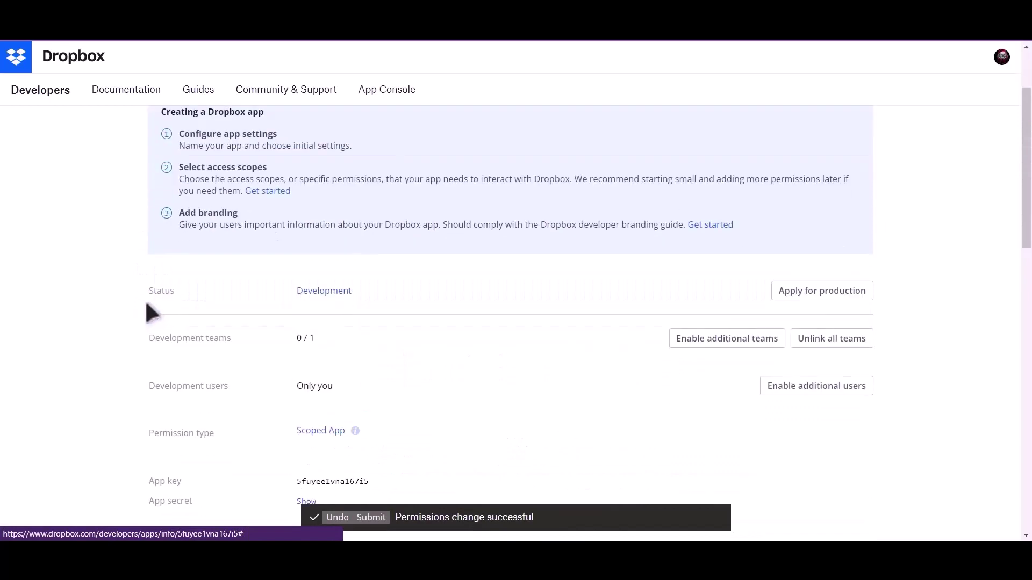
pyautogui.scroll(-2, 149, 312)
pyautogui.moveTo(149, 369); pyautogui.dragTo(166, 371)
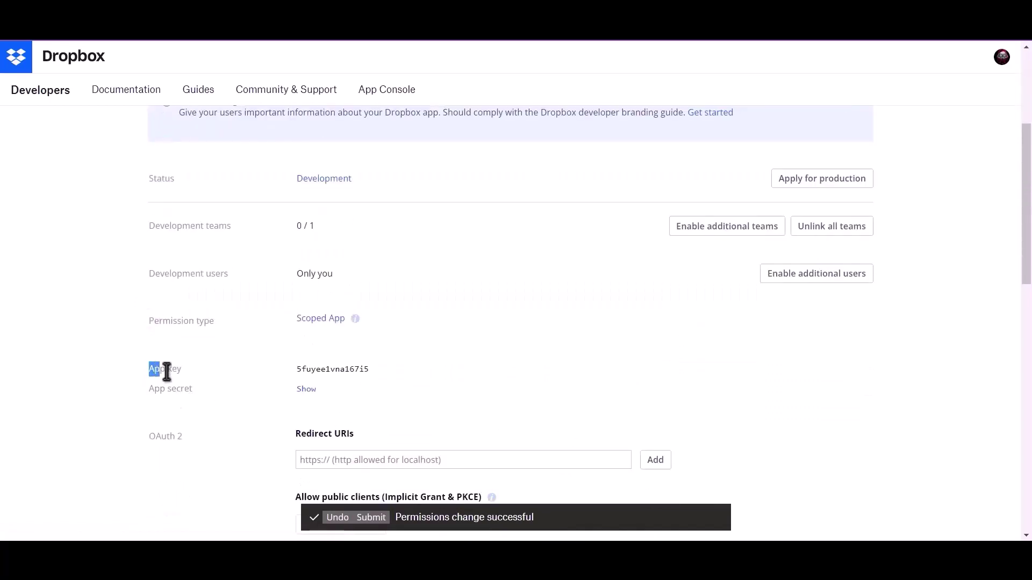
pyautogui.doubleClick(304, 369)
pyautogui.hotkey('ctrl', 'c')
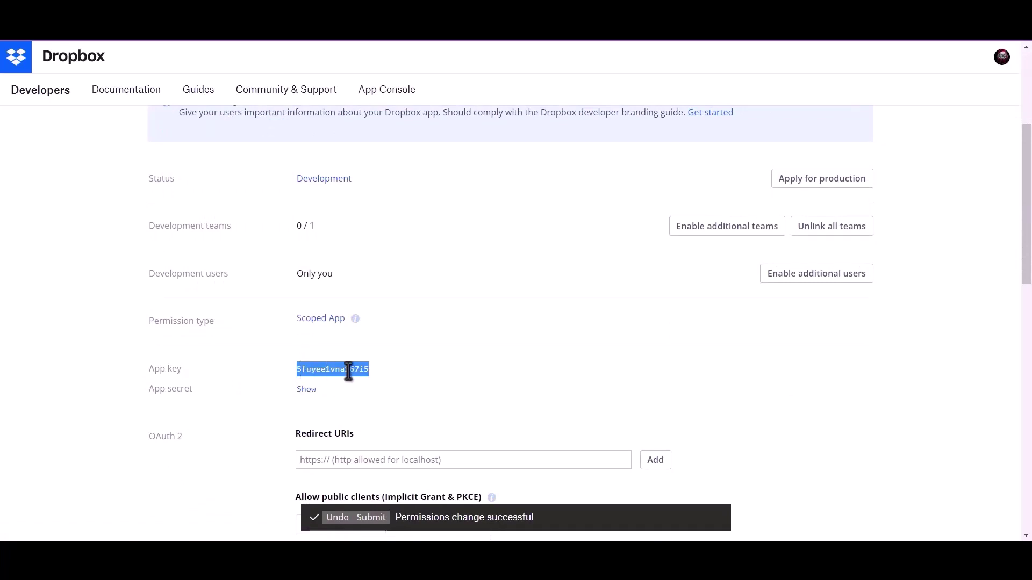
pyautogui.hotkey('alt', 'Tab')
pyautogui.click(242, 246)
pyautogui.hotkey('ctrl', 'v')
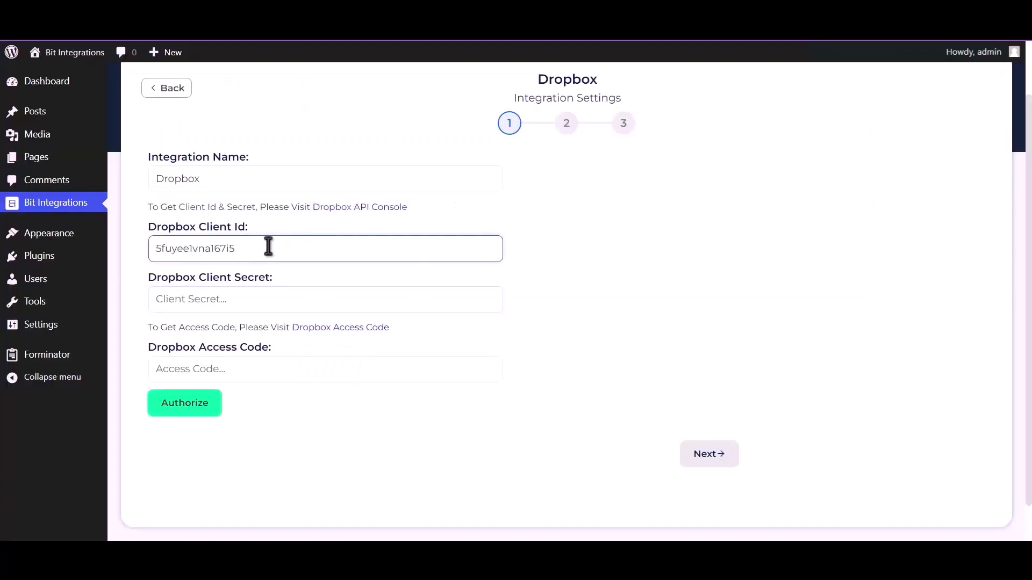
# - Reveal the App secret and paste it into the Client Secret field
pyautogui.hotkey('alt', 'Tab')
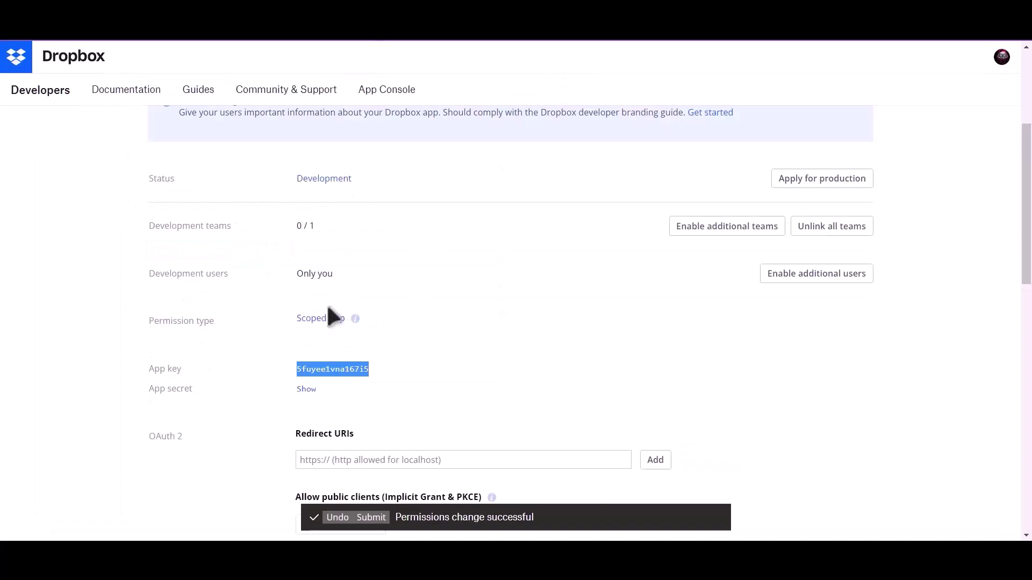
pyautogui.click(304, 391)
pyautogui.doubleClick(327, 389)
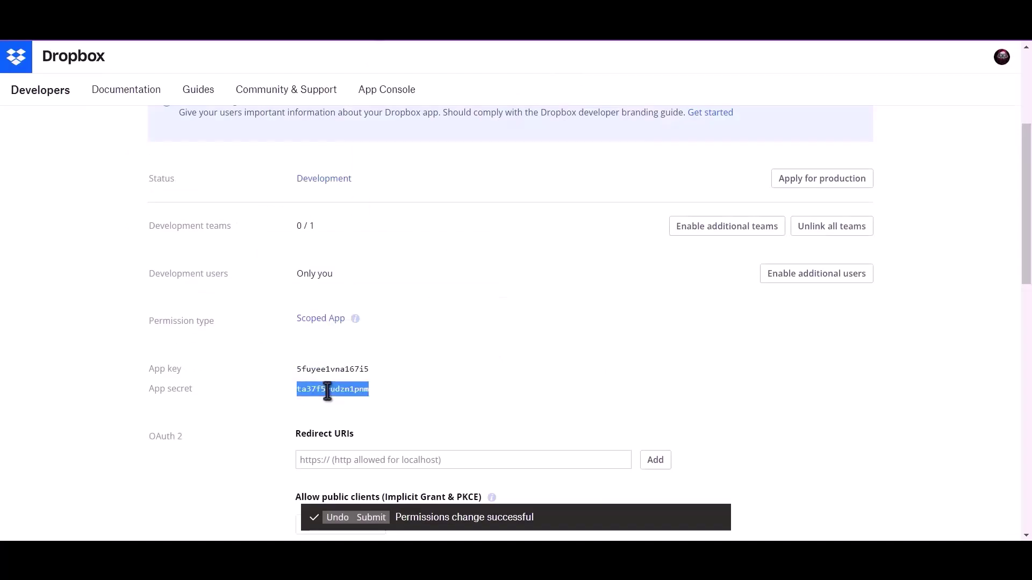
pyautogui.hotkey('alt', 'Tab')
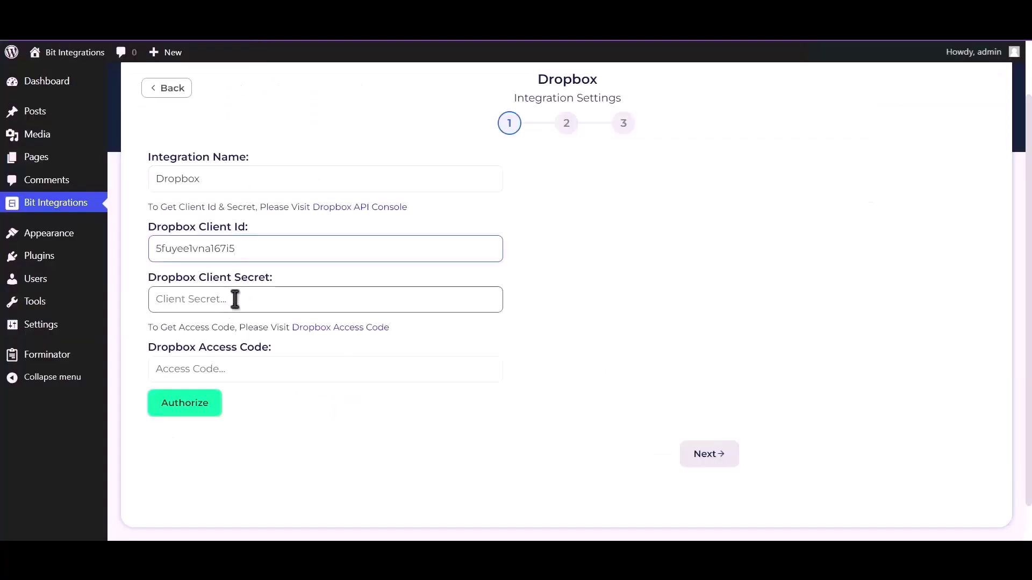
pyautogui.click(266, 299)
pyautogui.hotkey('ctrl', 'v')
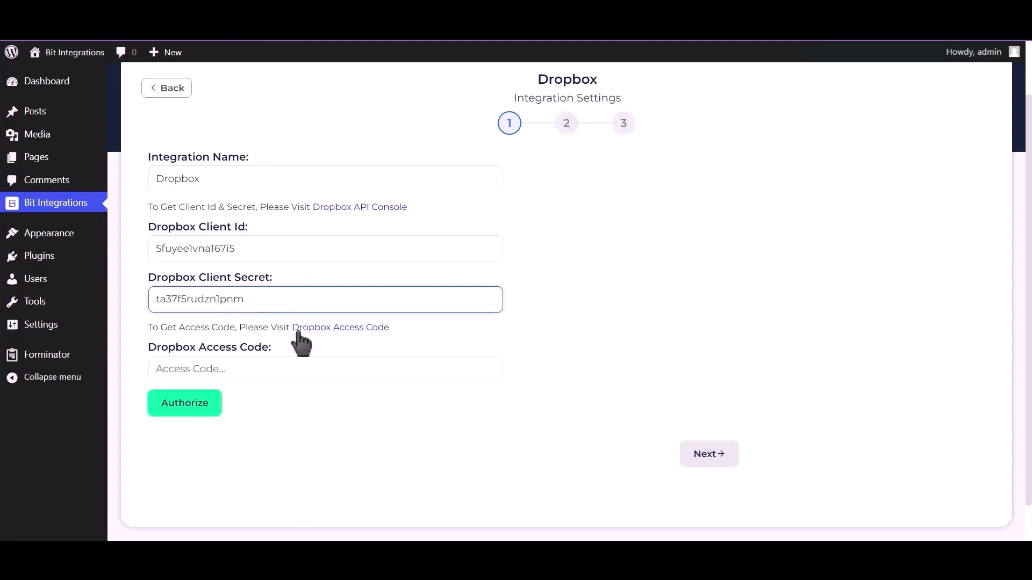
# - Allow BitIntegrations access to Dropbox and copy the generated access code
pyautogui.click(333, 329)
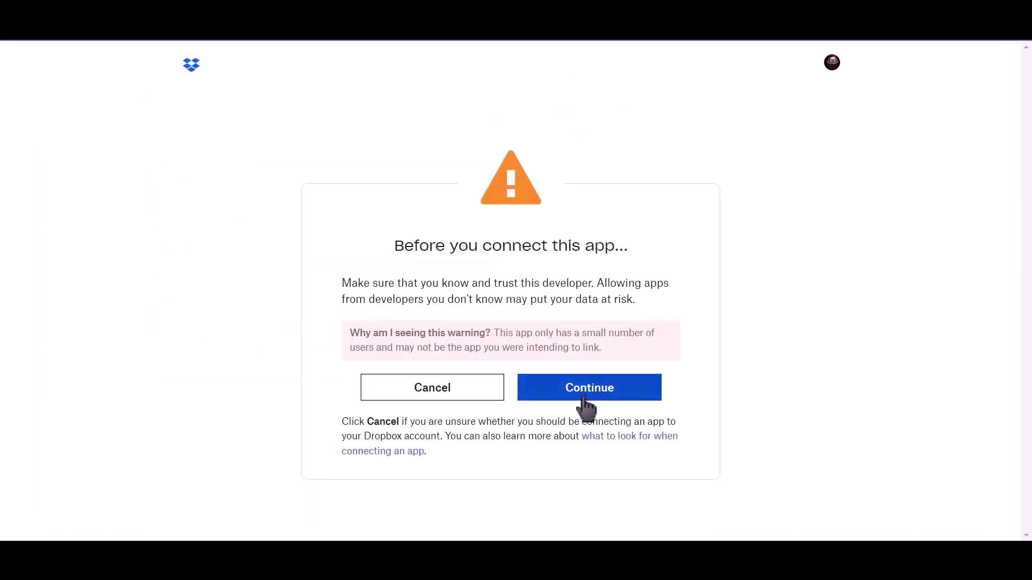
pyautogui.click(595, 393)
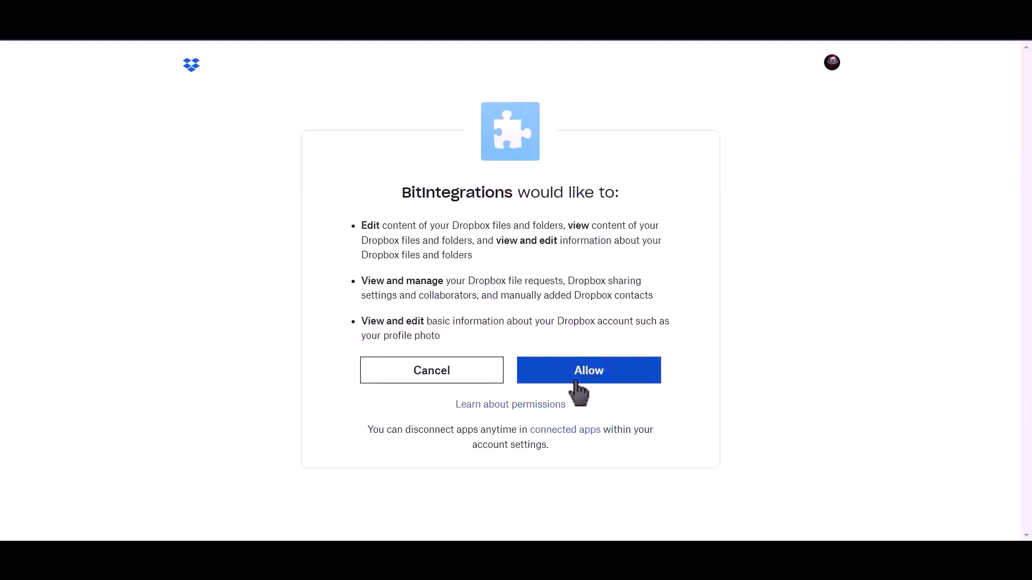
pyautogui.click(594, 379)
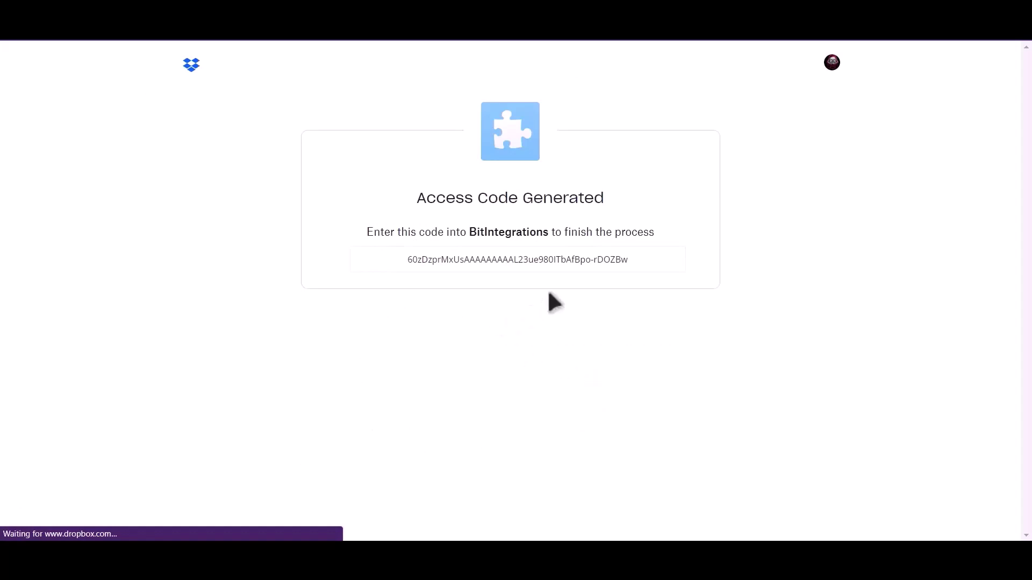
pyautogui.tripleClick(547, 261)
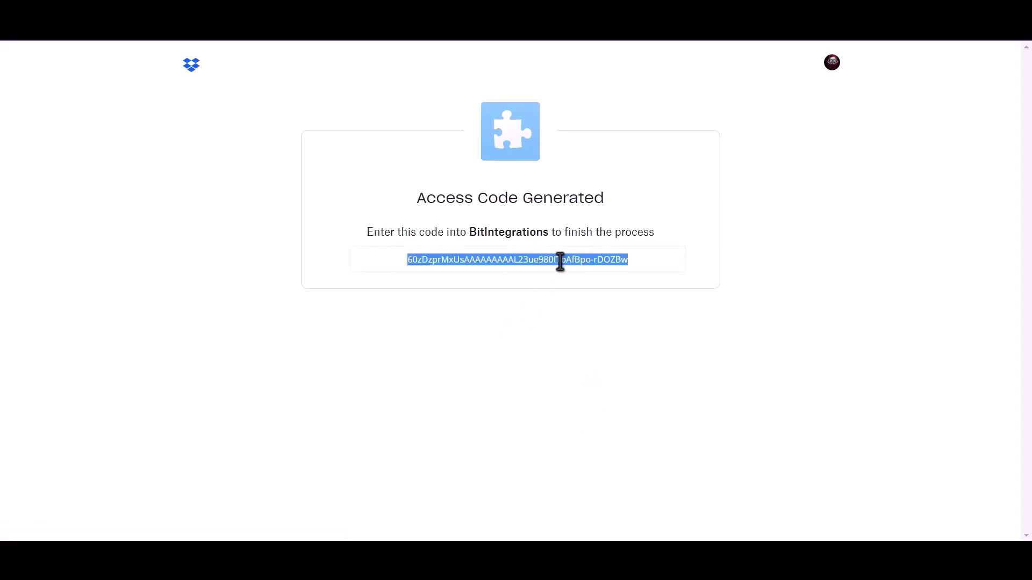
pyautogui.rightClick(560, 263)
pyautogui.click(576, 276)
# - Paste the access code into Access Code and authorize the Dropbox connection
pyautogui.click(301, 42)
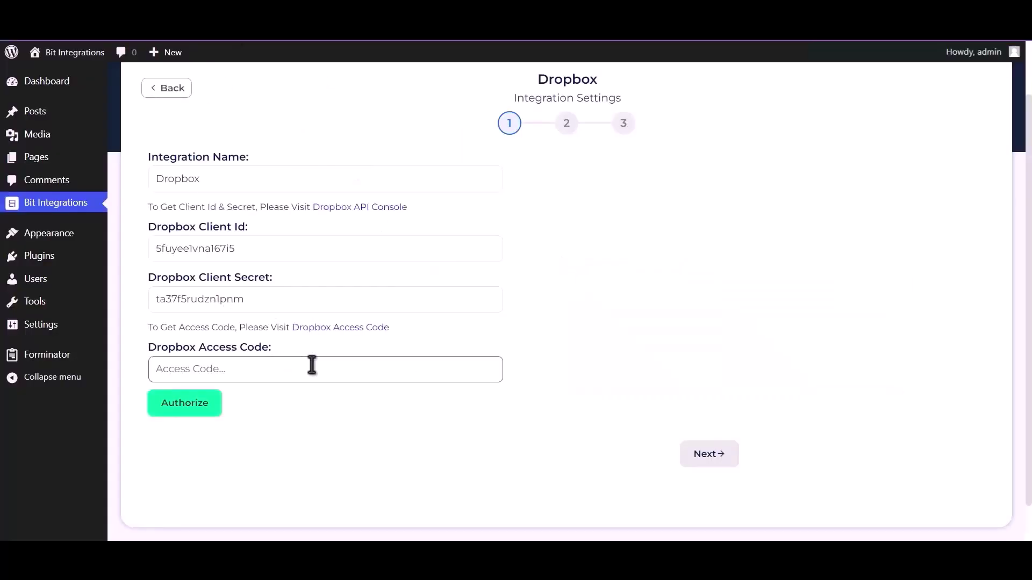
pyautogui.hotkey('ctrl', 'v')
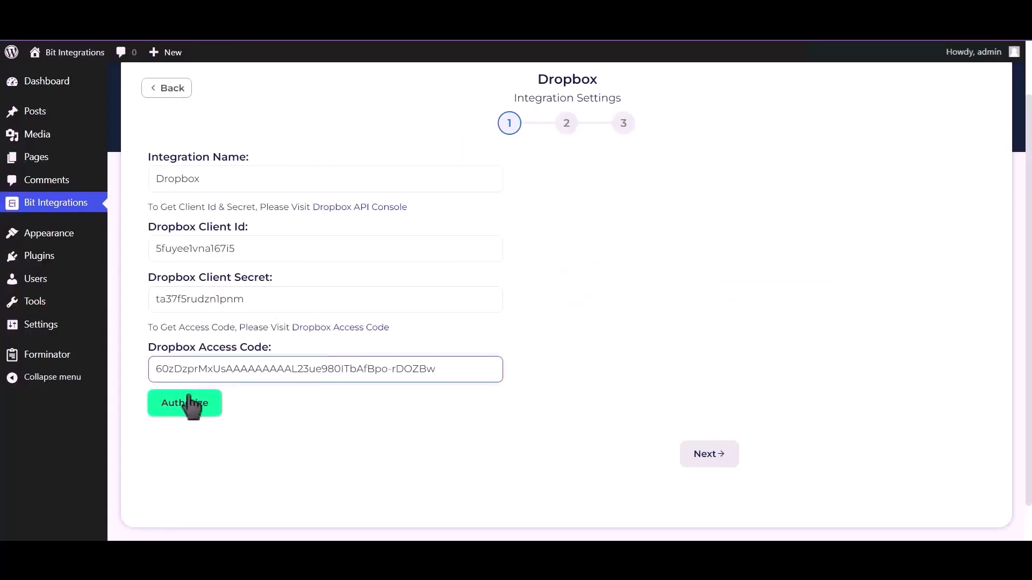
pyautogui.click(187, 408)
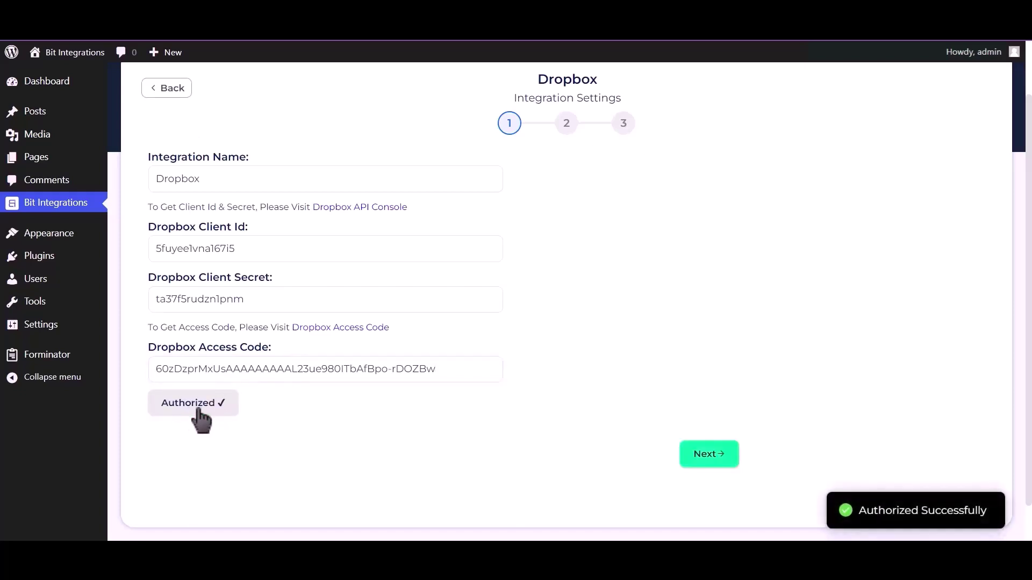
pyautogui.moveTo(859, 511); pyautogui.dragTo(998, 515)
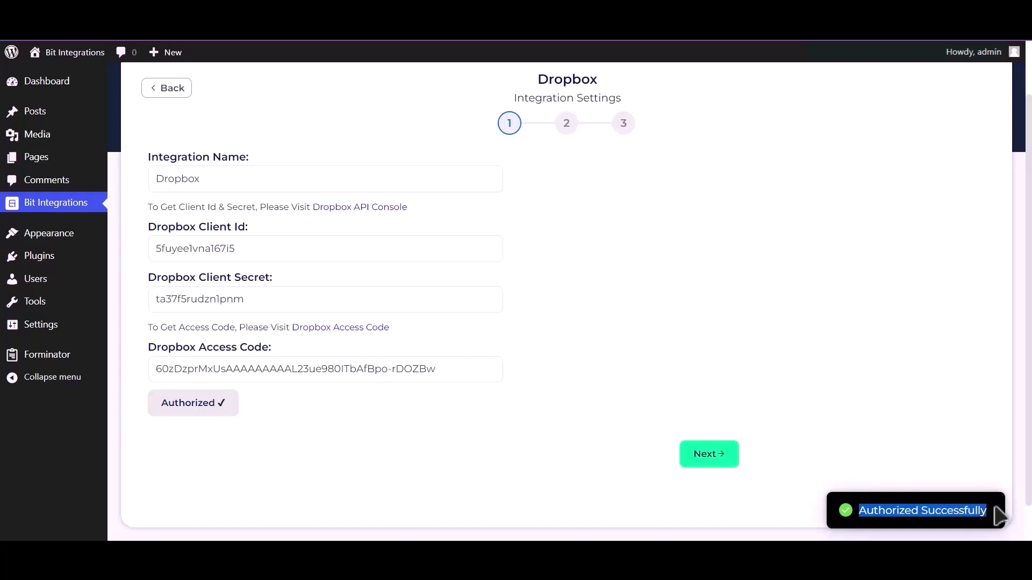
# - Map Upload file-1 to the 'bit integrations' Dropbox folder, then finish and save
pyautogui.click(711, 458)
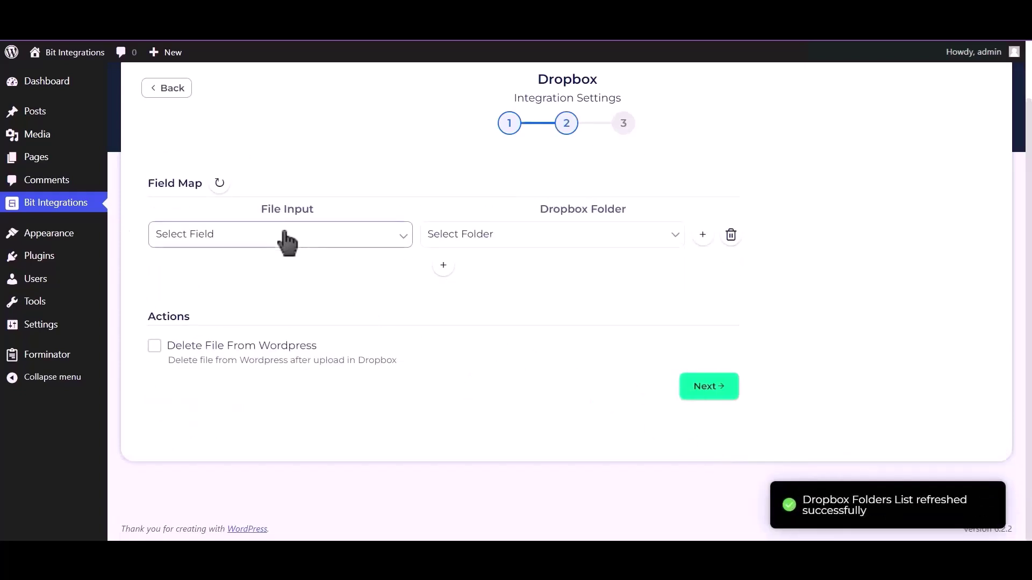
pyautogui.click(299, 237)
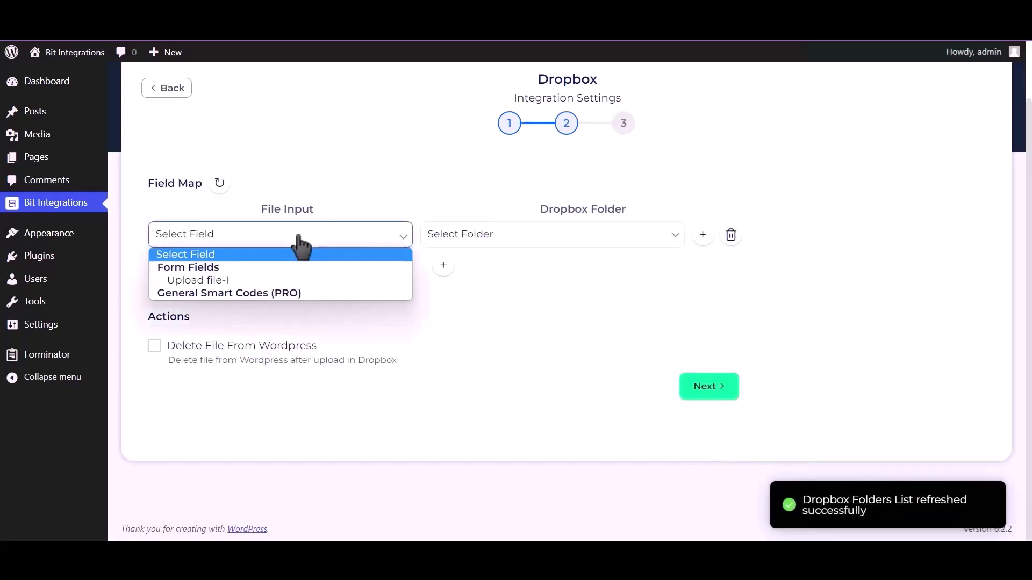
pyautogui.click(262, 280)
pyautogui.click(503, 242)
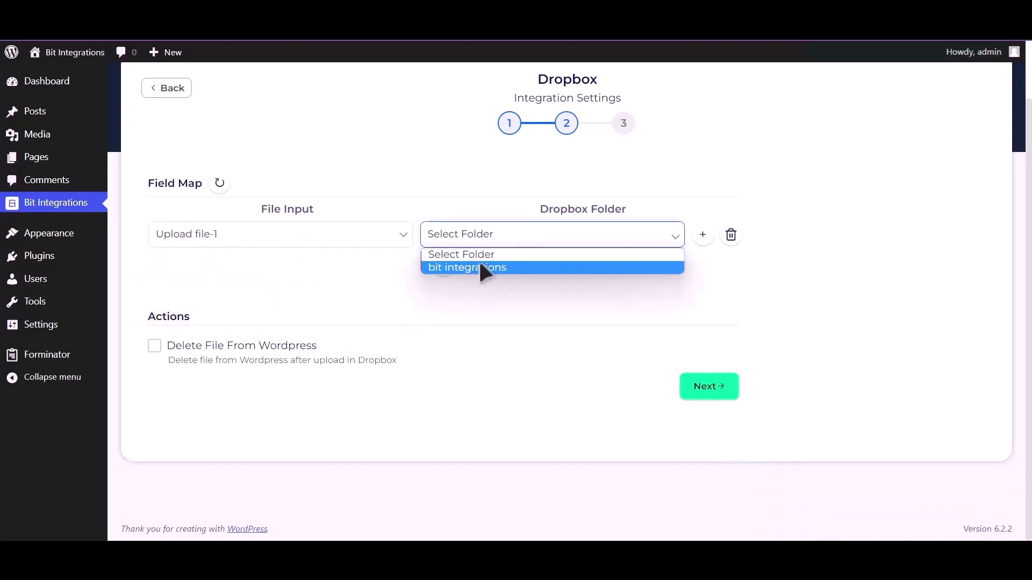
pyautogui.click(538, 269)
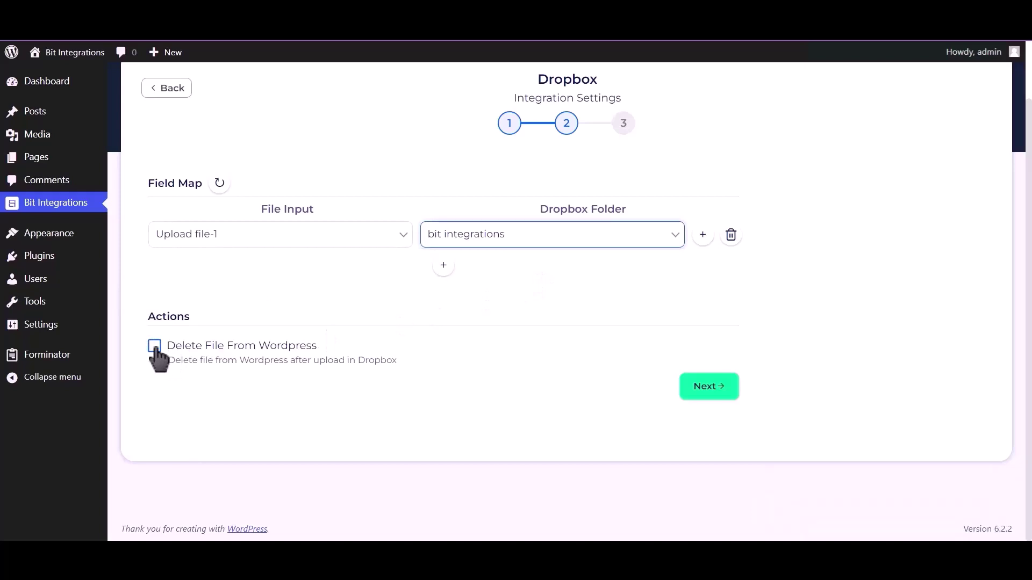
pyautogui.click(709, 387)
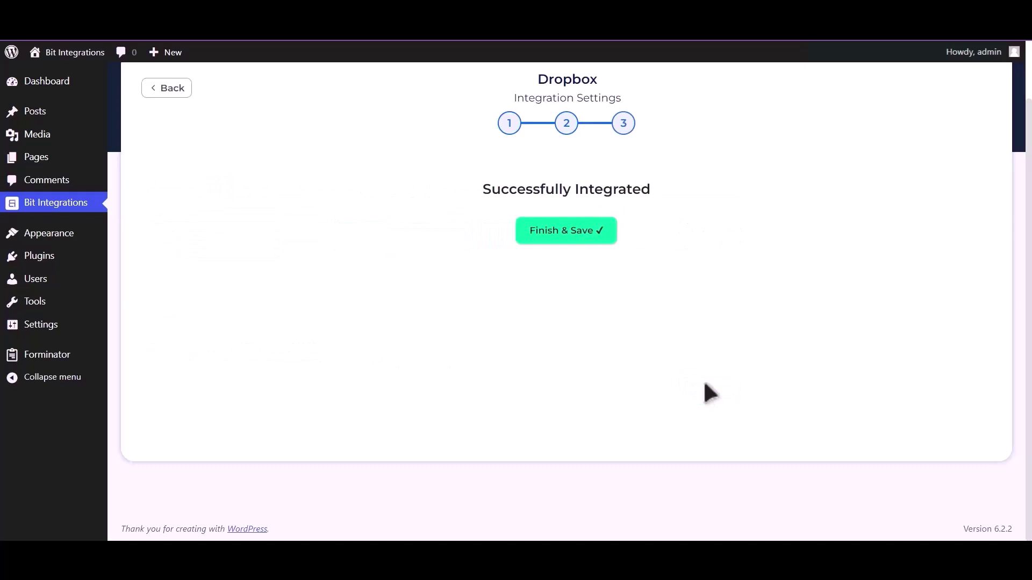
pyautogui.click(575, 247)
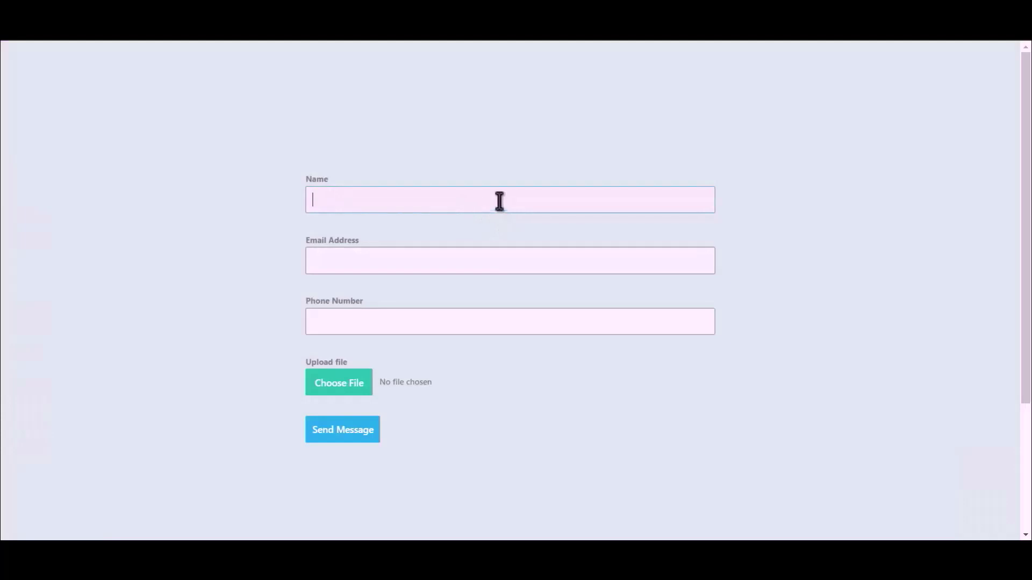
# - Fill the test form with Name 'Bit Integration', an email address and a phone number
pyautogui.write('Bit Integrations')
pyautogui.click(500, 258)
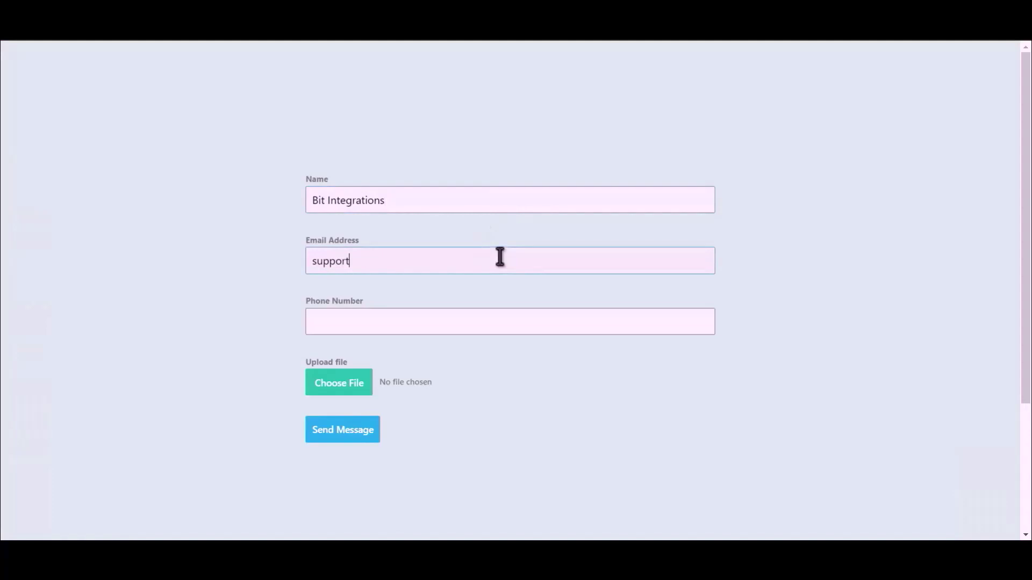
pyautogui.click(450, 325)
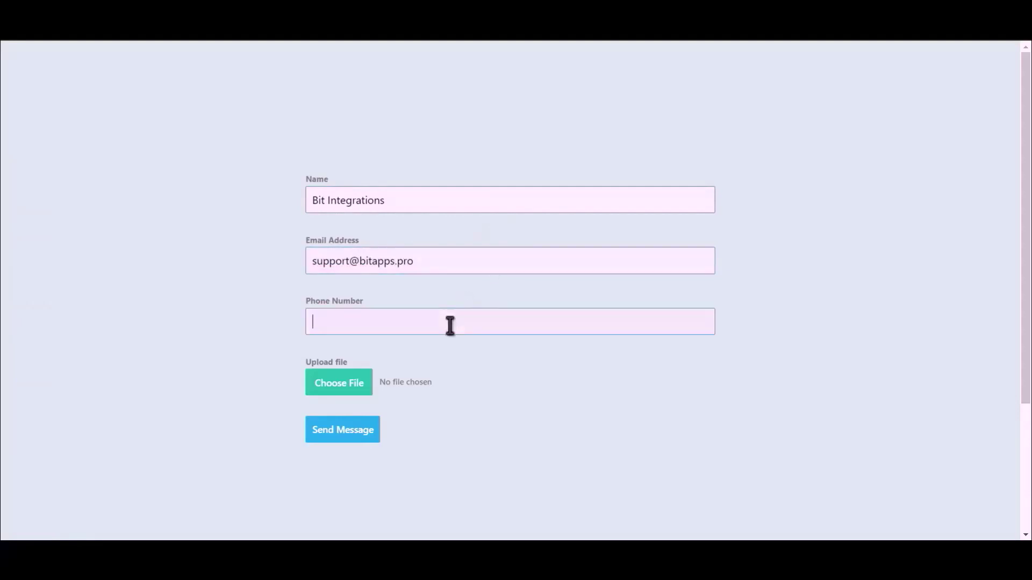
pyautogui.write('444555666')
# - Attach the Bit Integrations image, send the entry, and open Dropbox's Bit Integrations folder
pyautogui.click(321, 392)
pyautogui.doubleClick(150, 127)
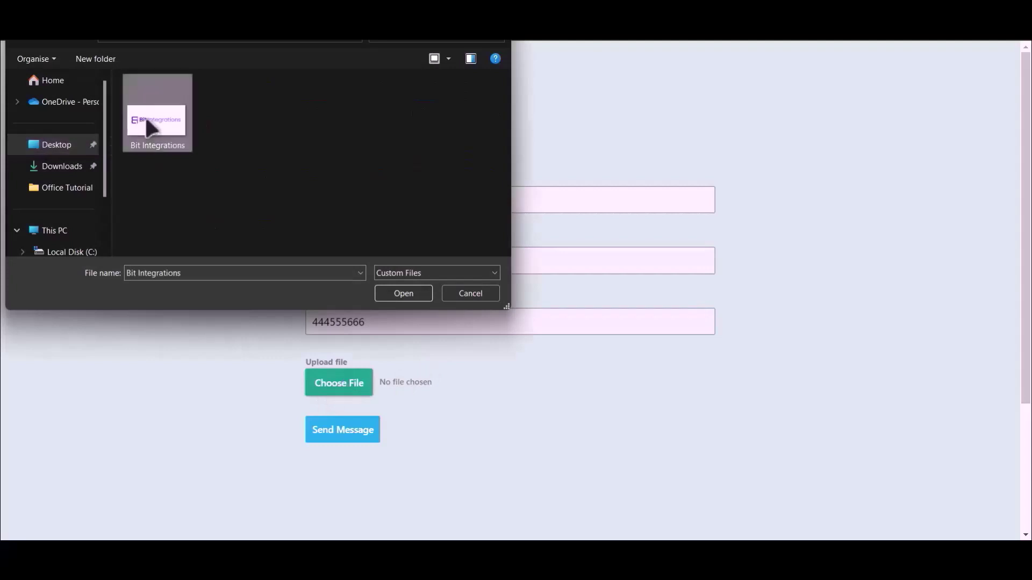
pyautogui.click(343, 434)
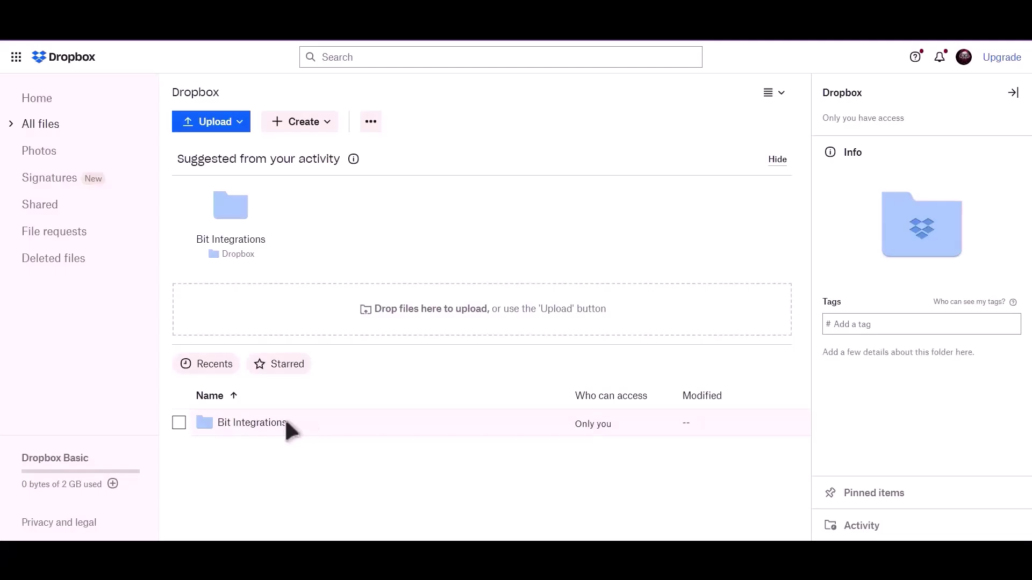
pyautogui.click(280, 425)
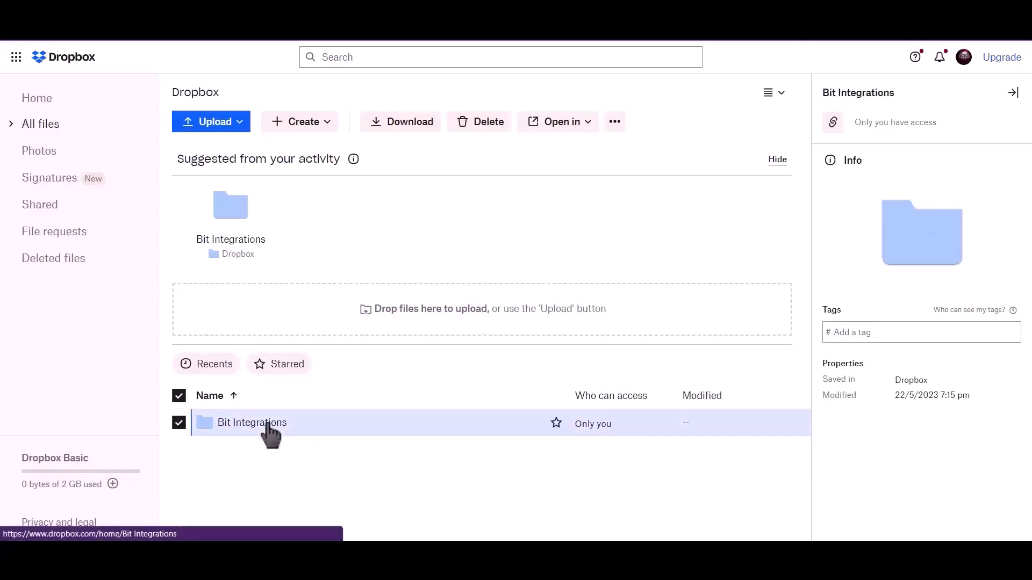
pyautogui.click(266, 427)
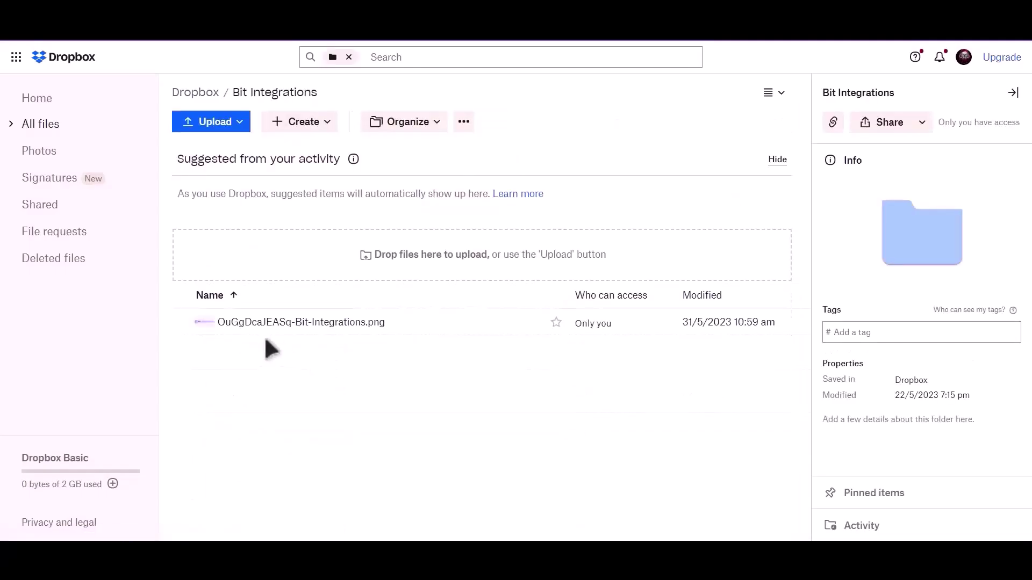